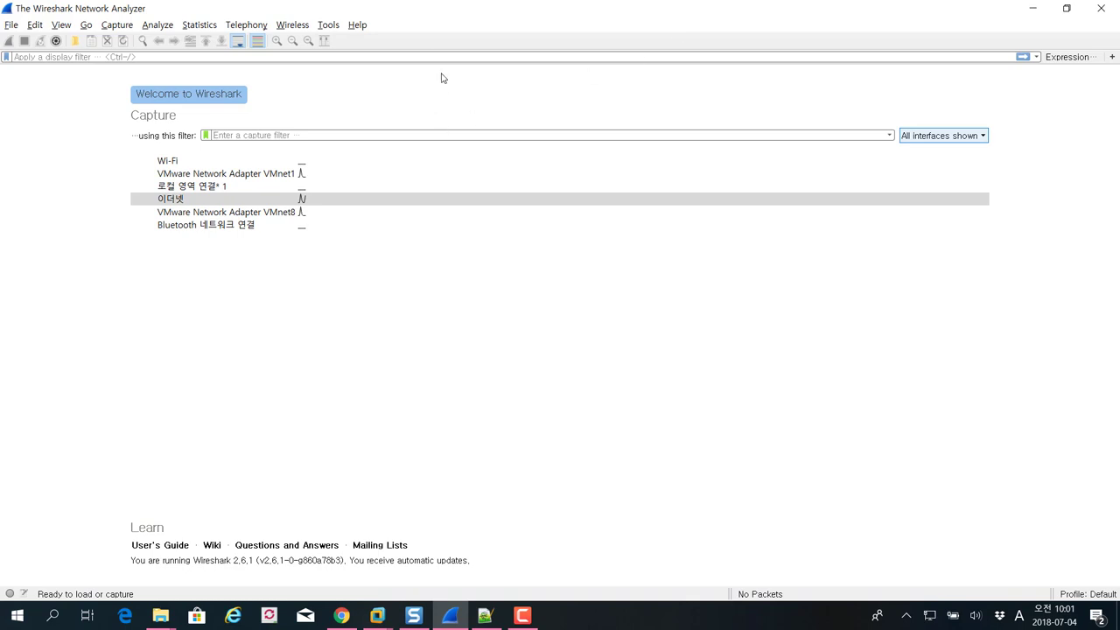
View the About Wireshark information to check the installed version, and close it
click(358, 26)
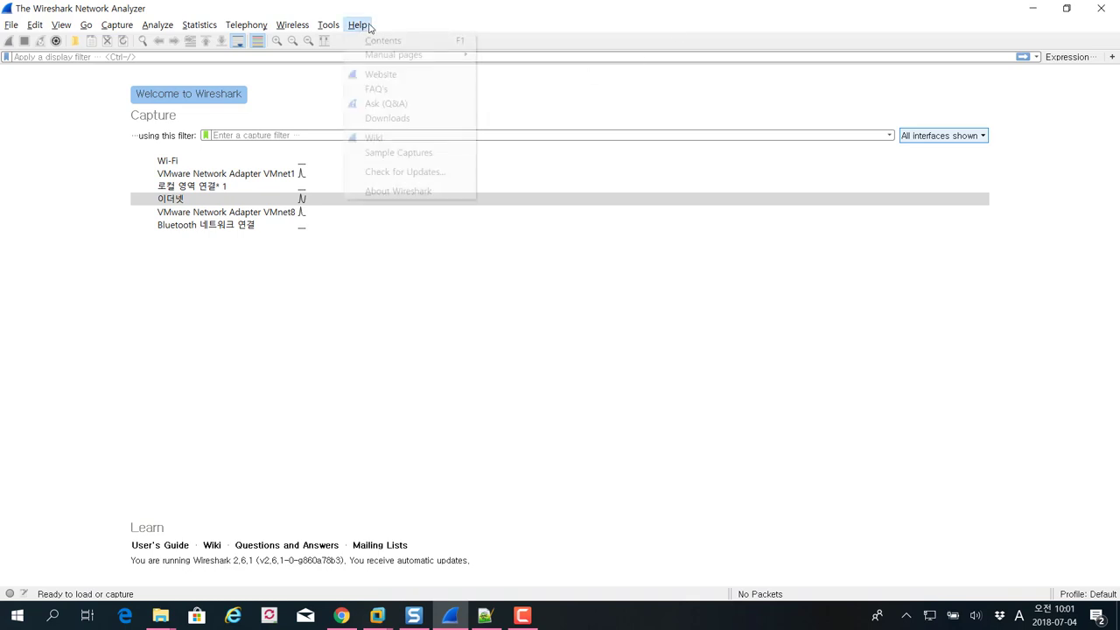
click(421, 193)
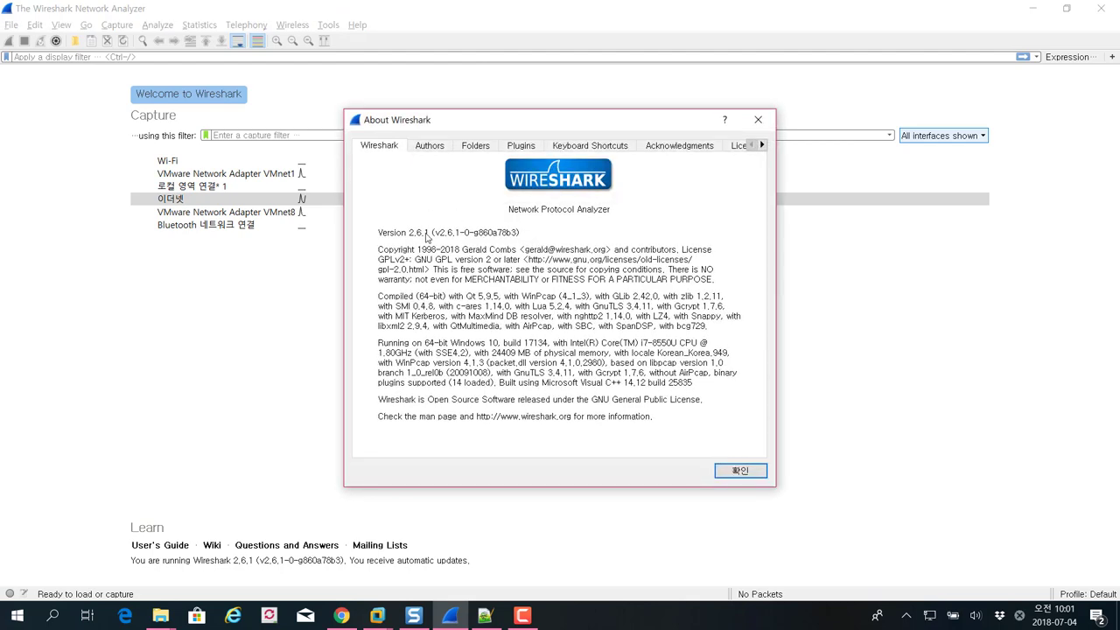
click(758, 121)
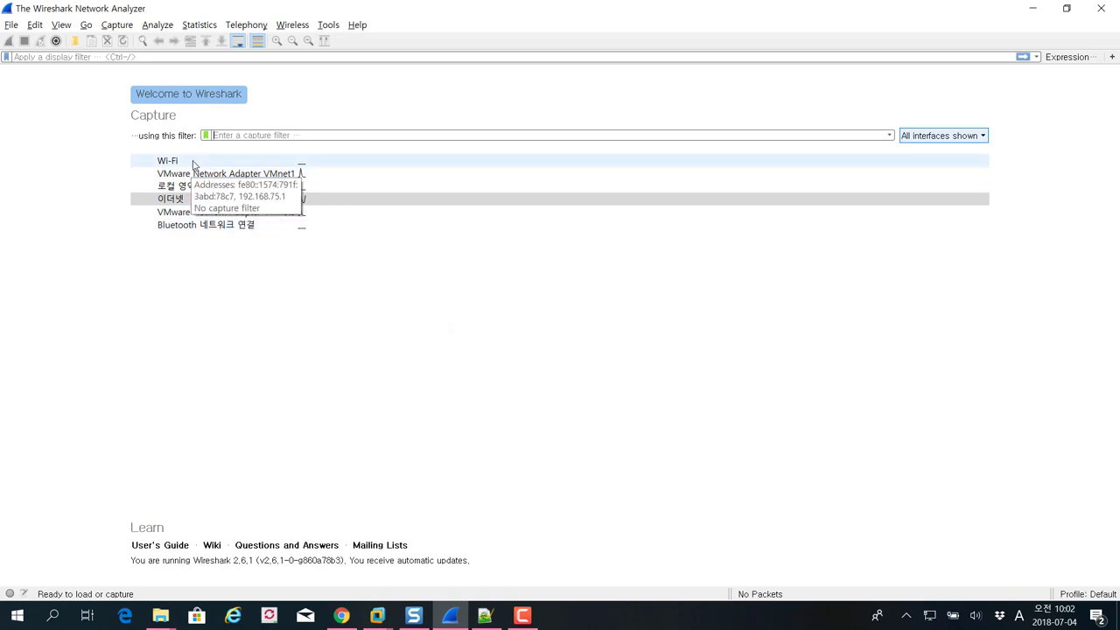
Start a live packet capture on the 이더넷 interface
click(334, 273)
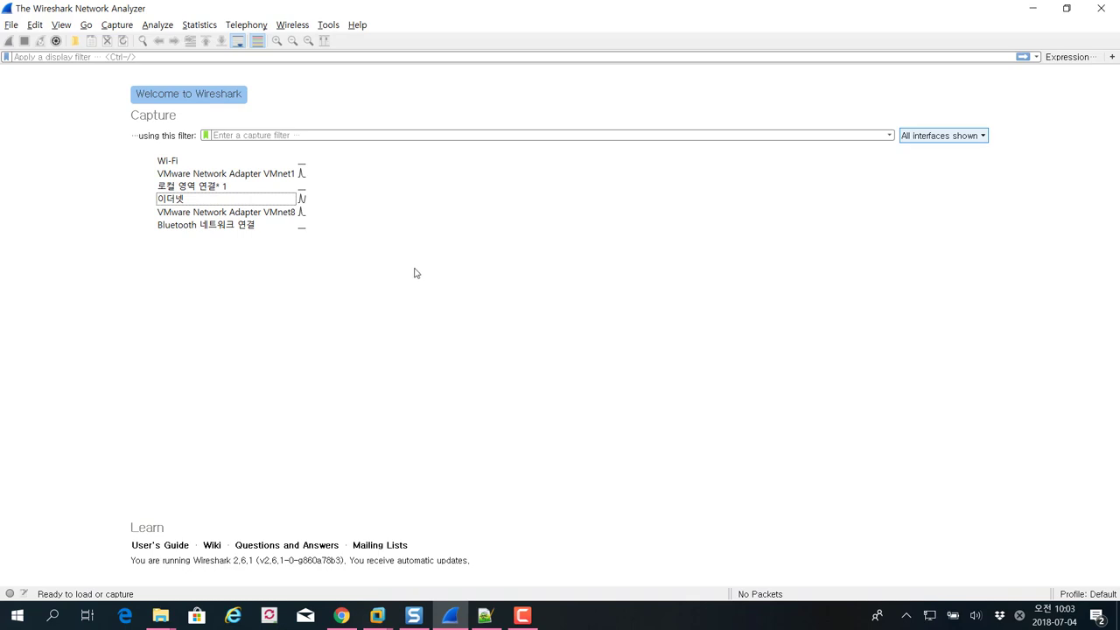
click(185, 200)
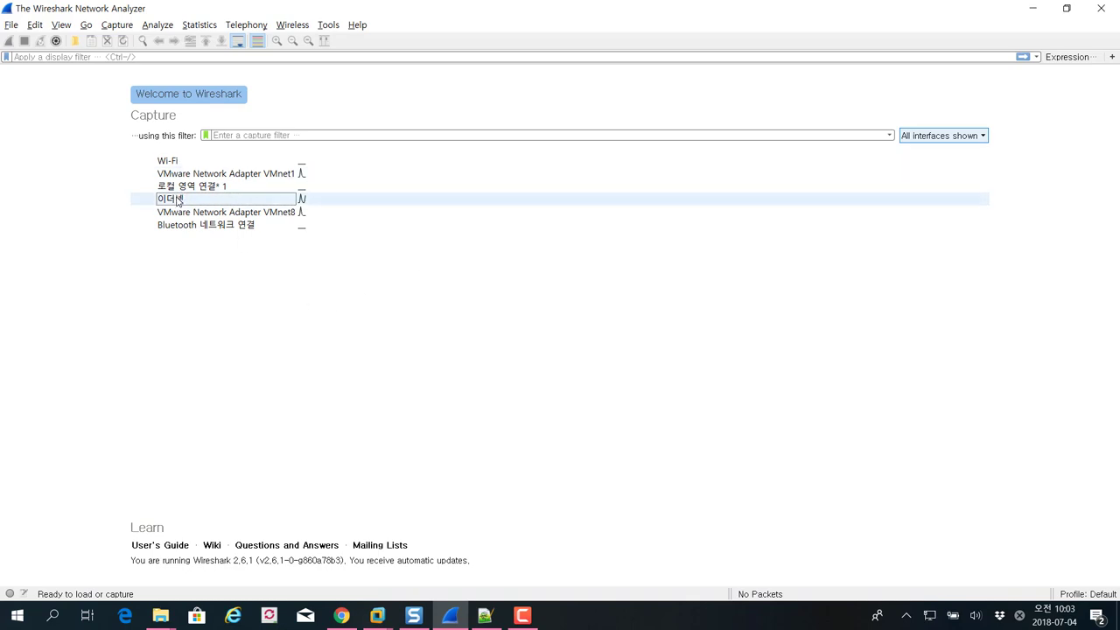
mouse_move(179, 203)
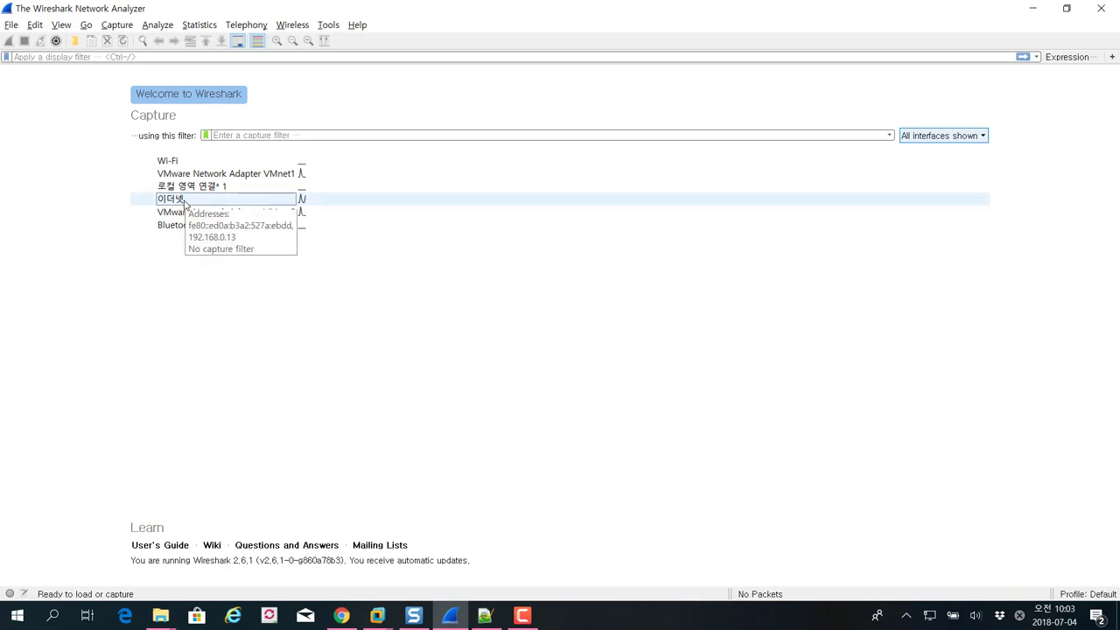
double_click(185, 203)
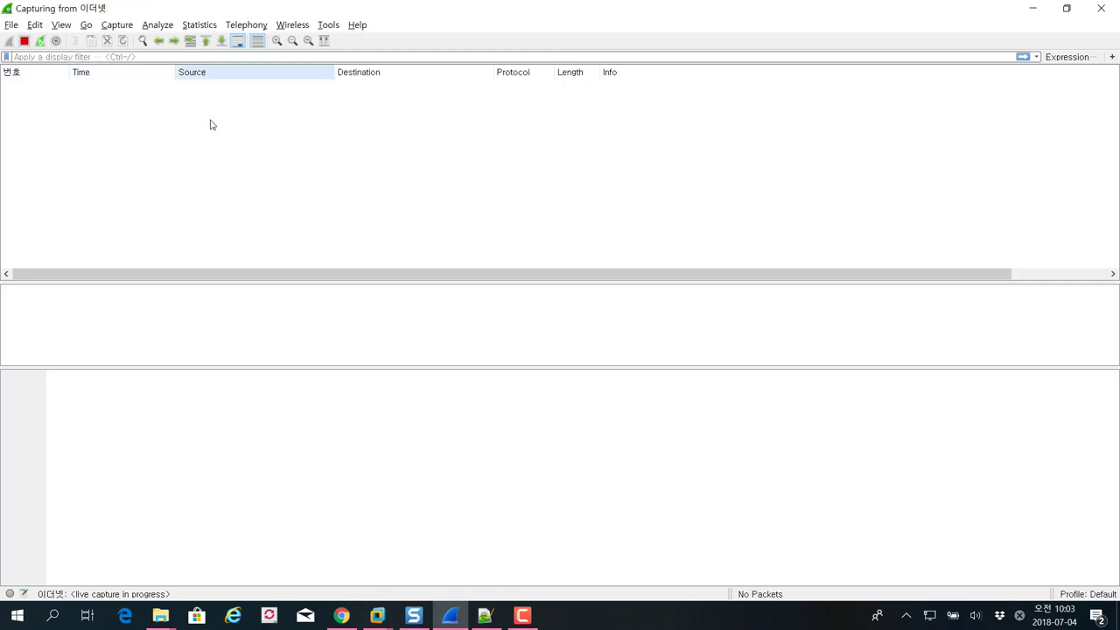
Switch to Chrome to generate traffic for the live capture, and stop the capture after looking at the recorded packets
click(347, 611)
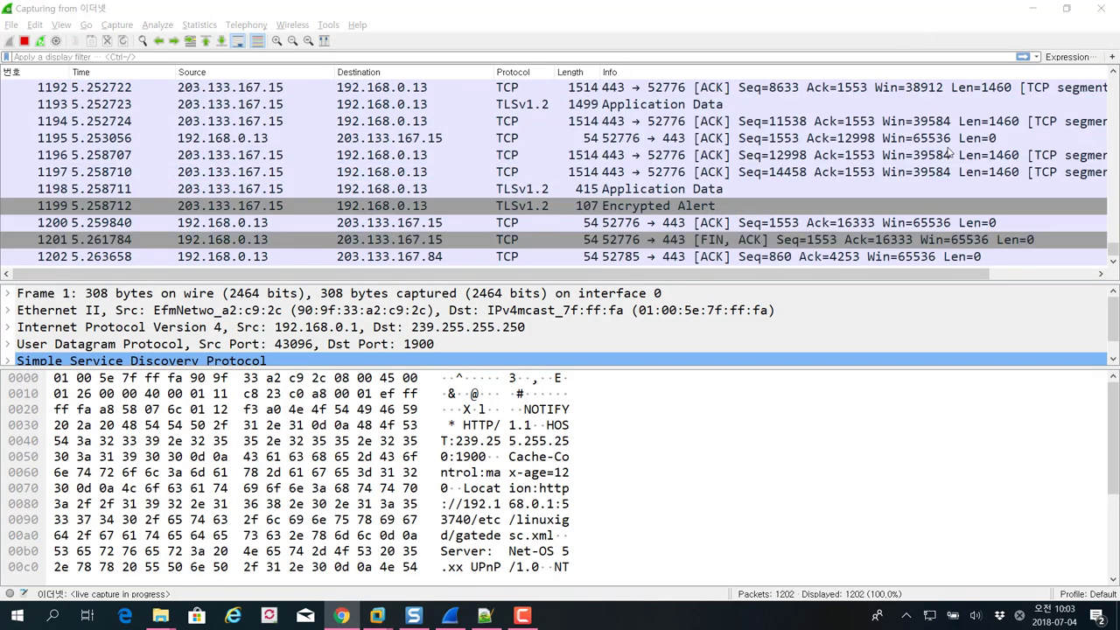
click(948, 155)
mouse_move(1113, 249)
mouse_down()
mouse_move(1114, 110)
mouse_move(1107, 260)
mouse_up()
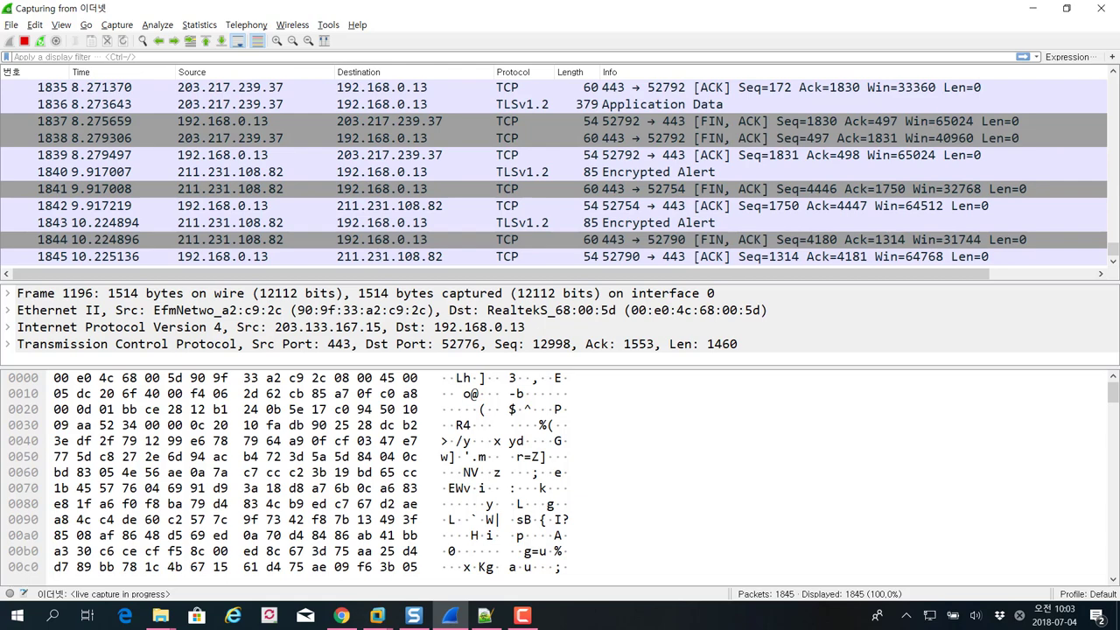
click(24, 42)
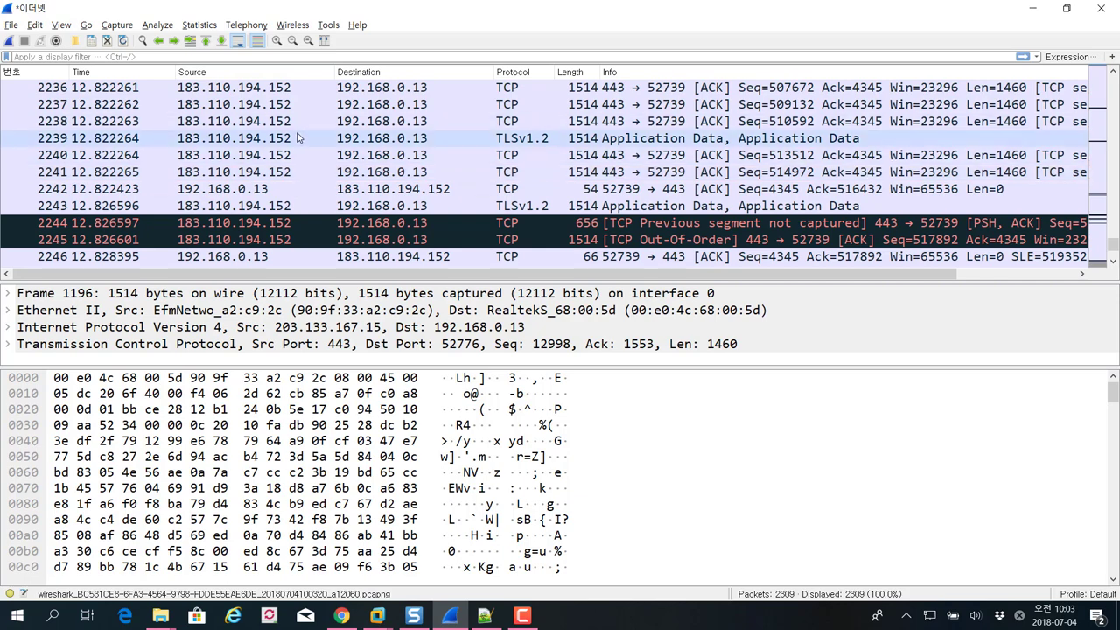
Quit Wireshark without saving the captured packets and launch it again from the Windows search
click(1091, 14)
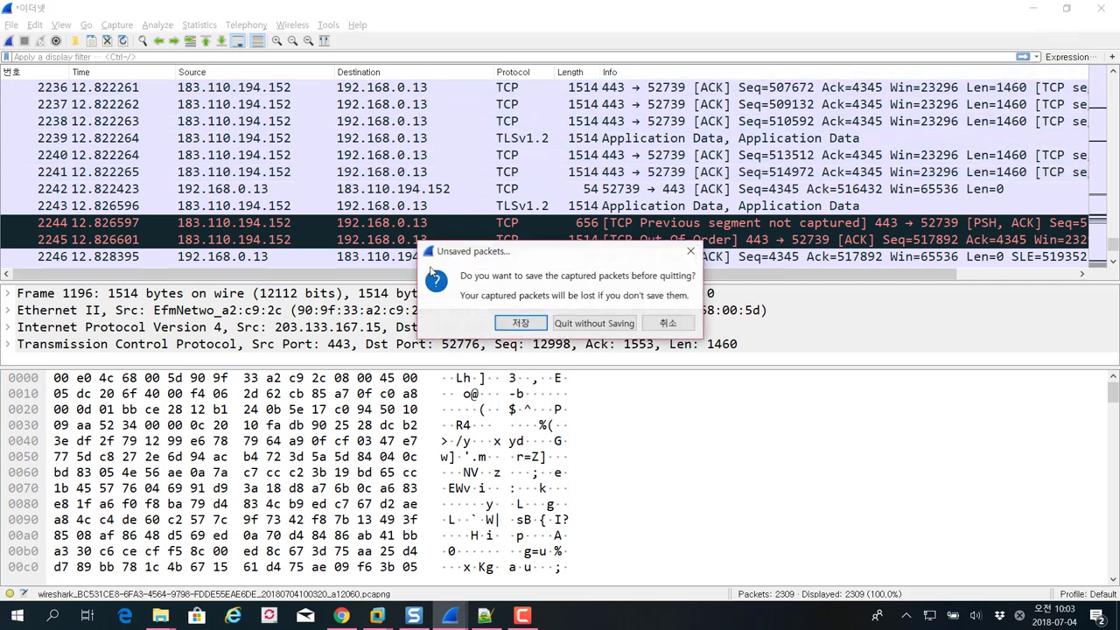
click(595, 326)
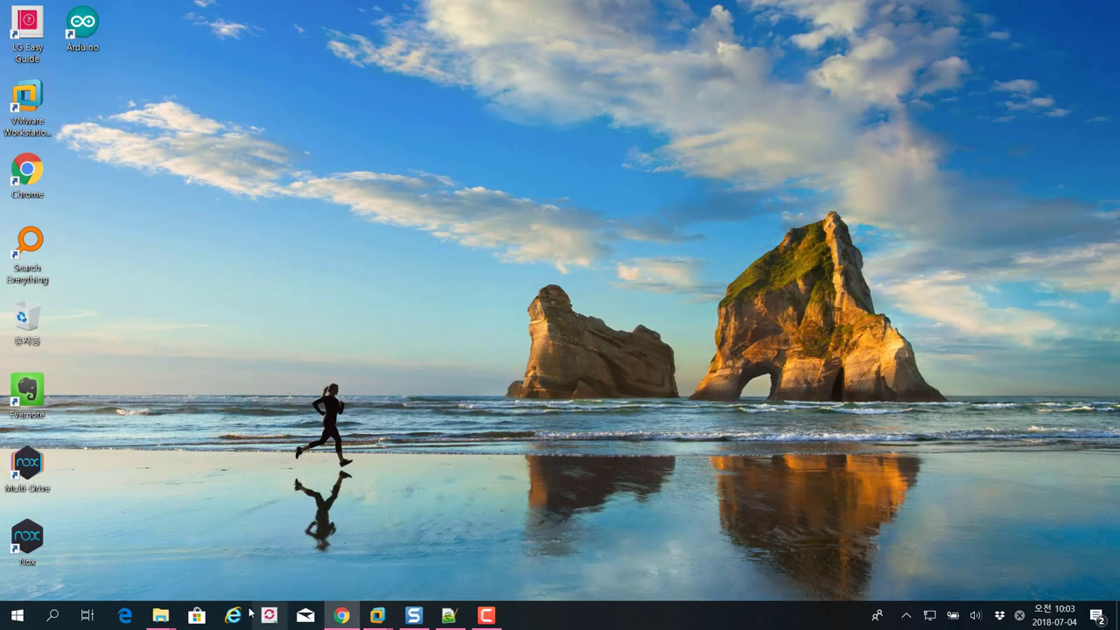
key(super)
text(wire)
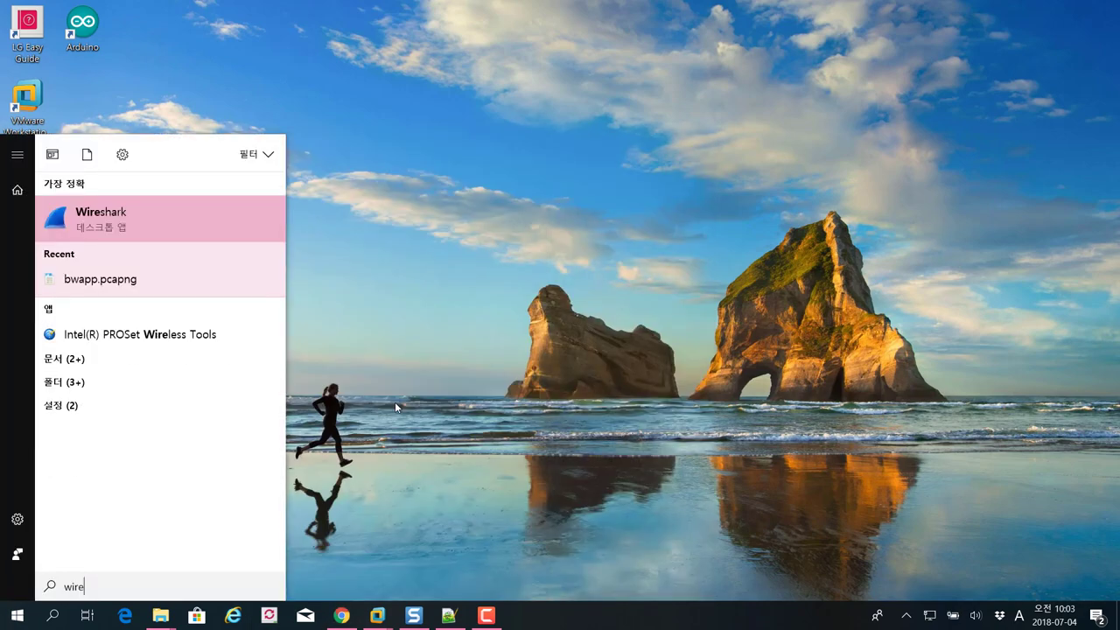
click(175, 233)
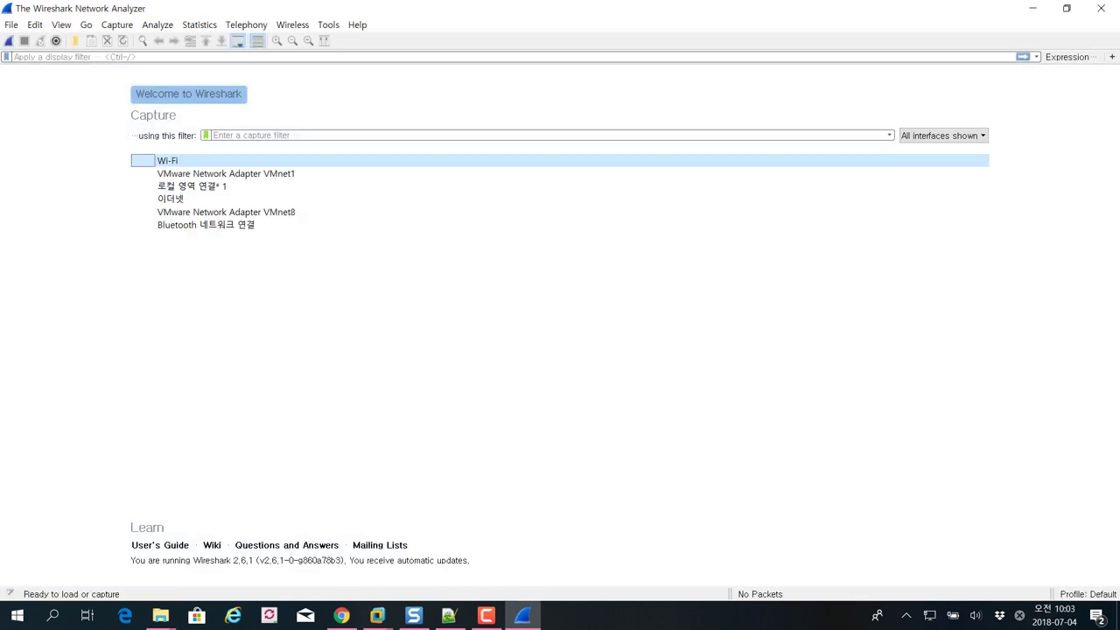
click(115, 25)
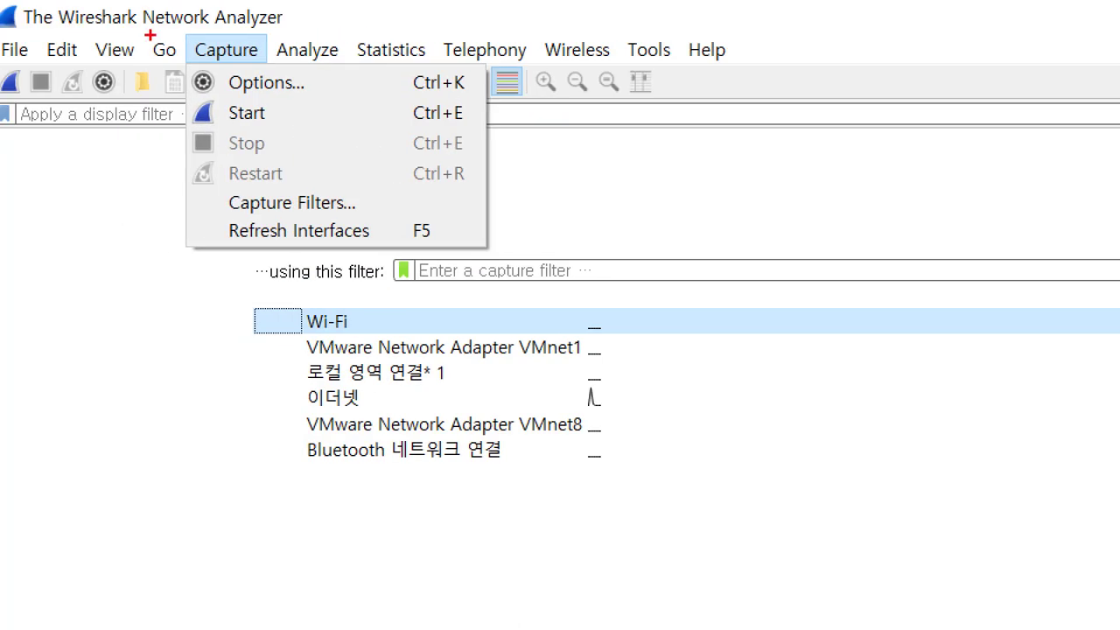
mouse_move(165, 28)
mouse_down()
mouse_move(494, 31)
mouse_move(432, 260)
mouse_move(179, 164)
mouse_move(187, 40)
mouse_up()
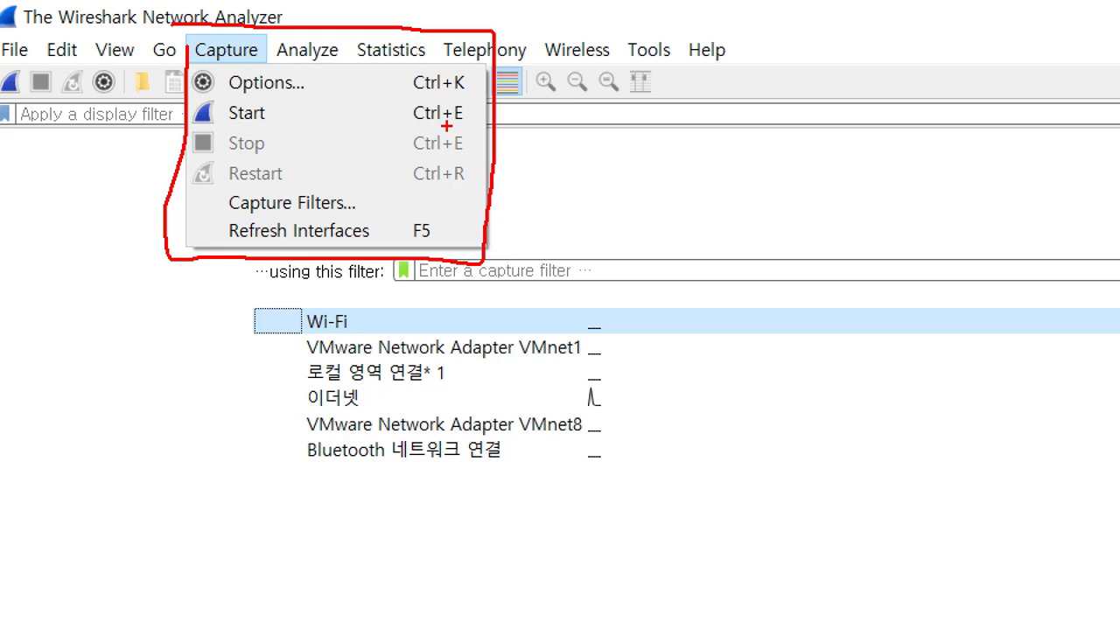
key(Escape)
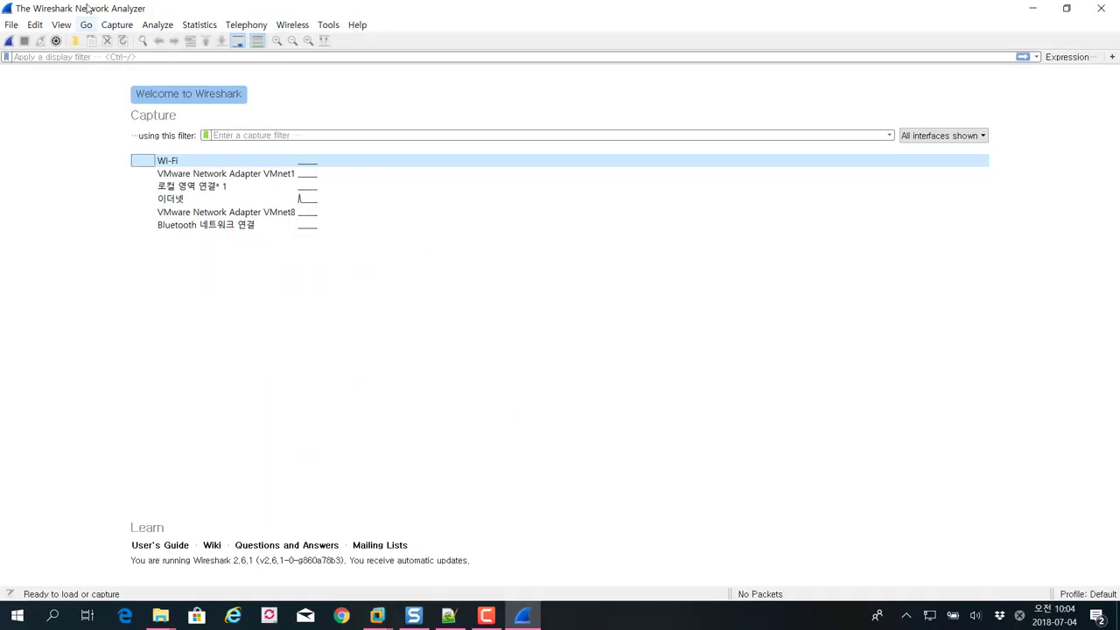
Open the capture options and move the Capture Interfaces dialog aside
click(122, 26)
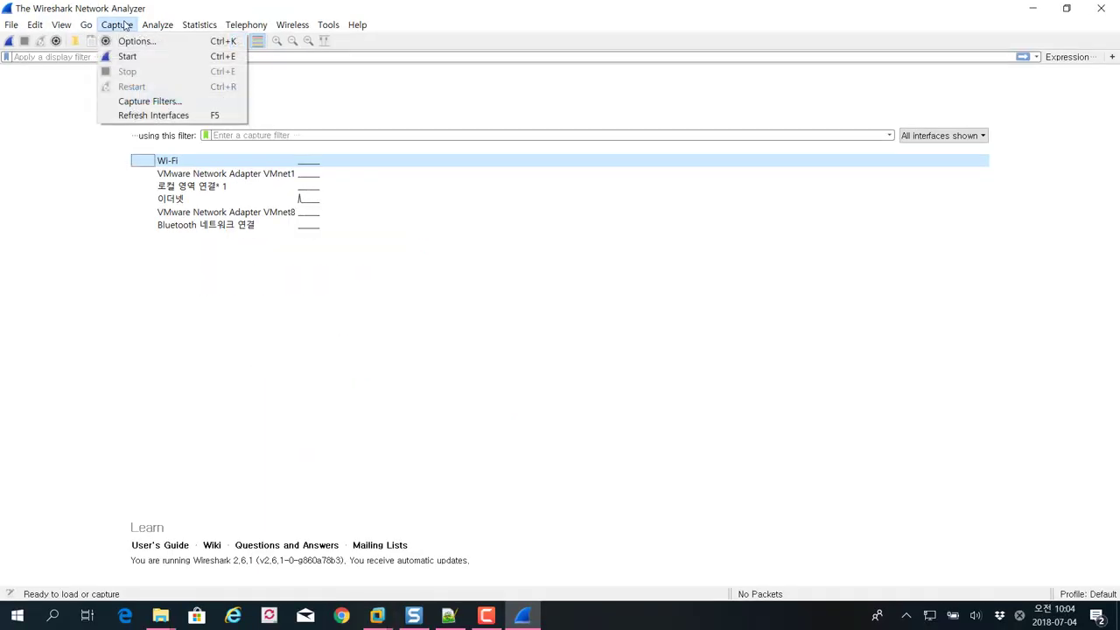
click(131, 42)
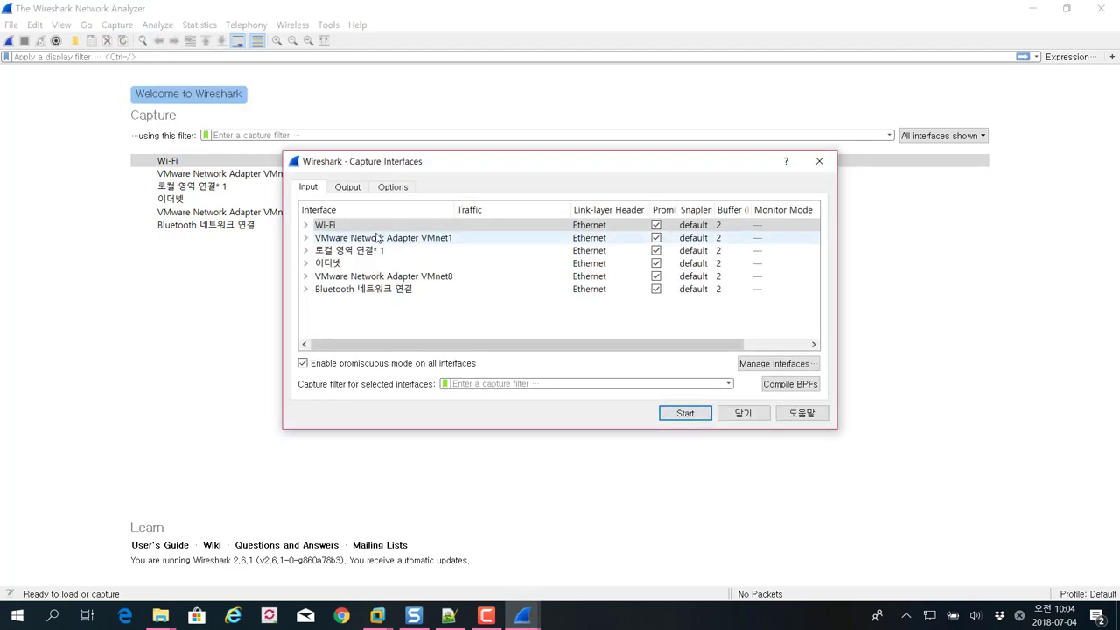
drag(403, 170, 293, 166)
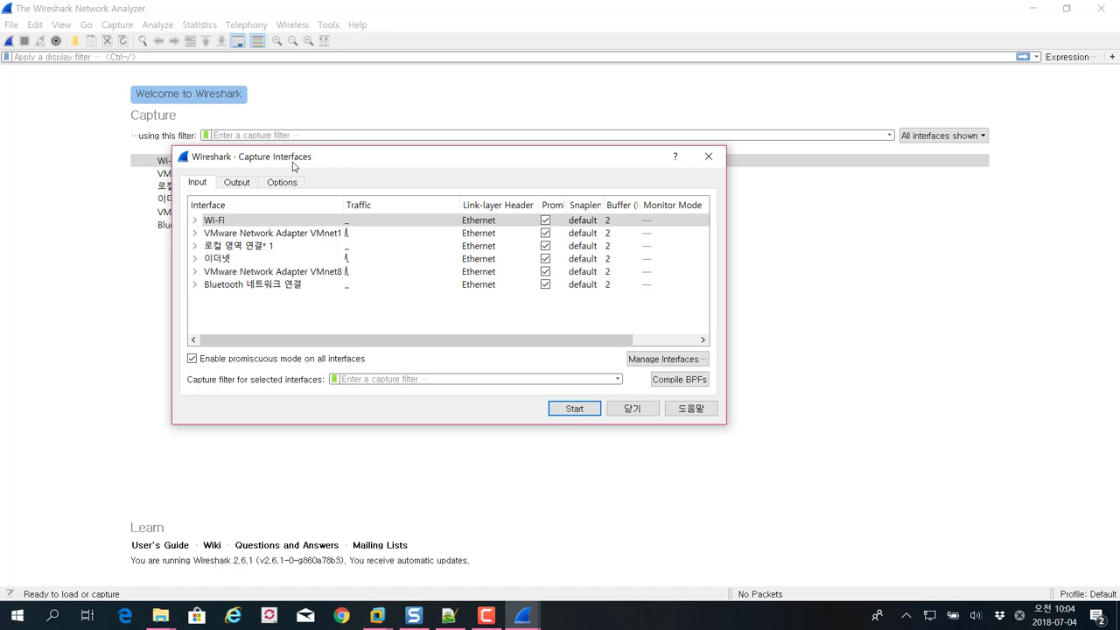
drag(320, 163, 323, 145)
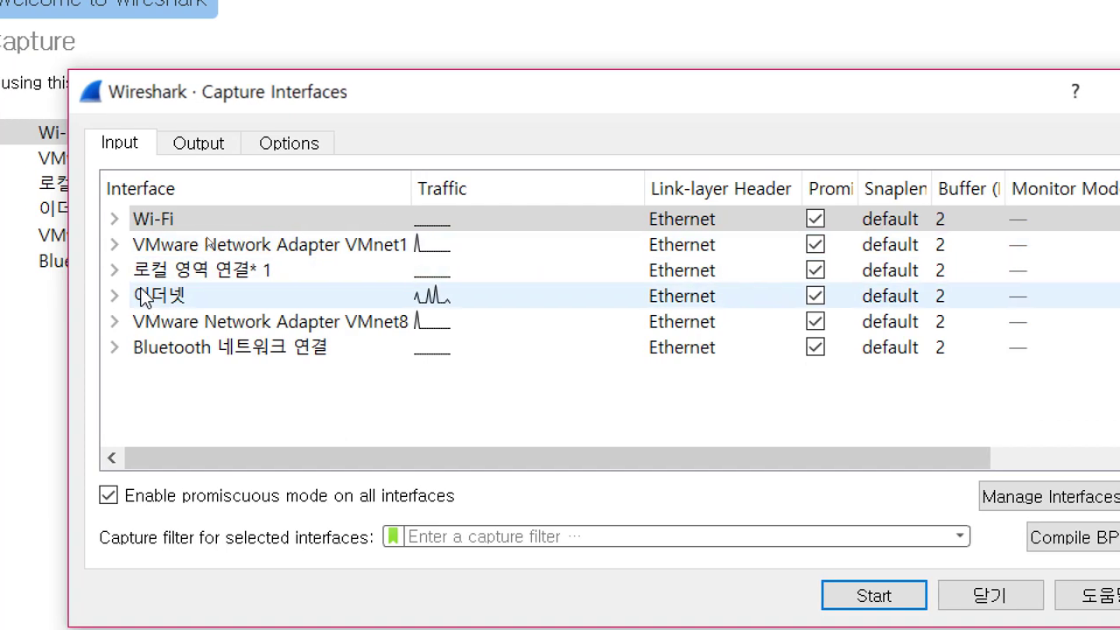
Select the 이더넷 interface for capturing and expand its entry to show its IP addresses
mouse_move(141, 274)
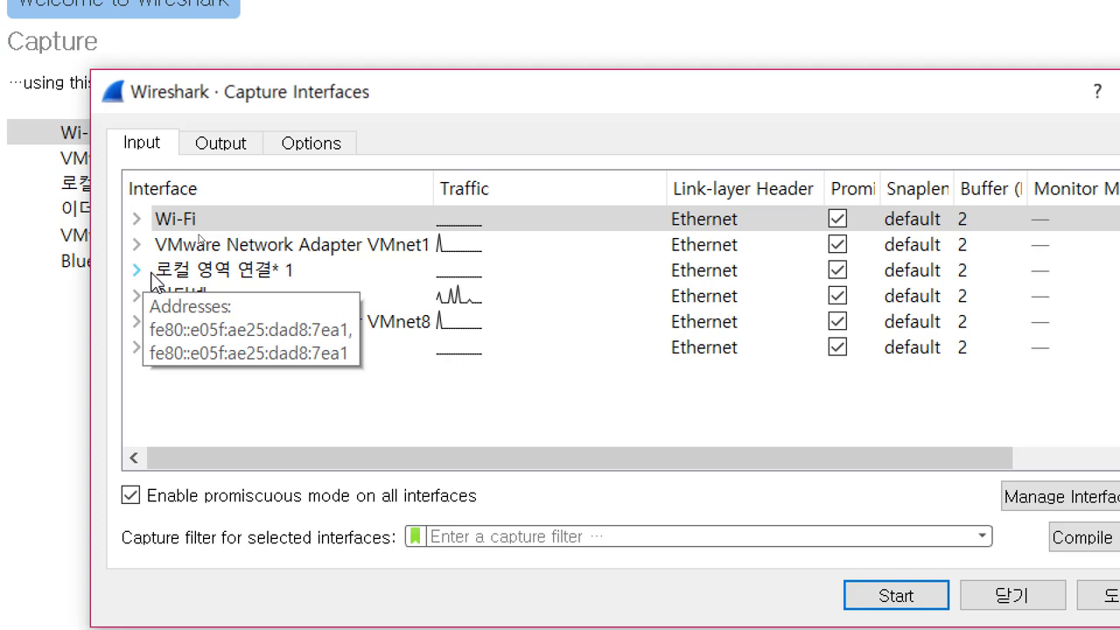
mouse_move(131, 303)
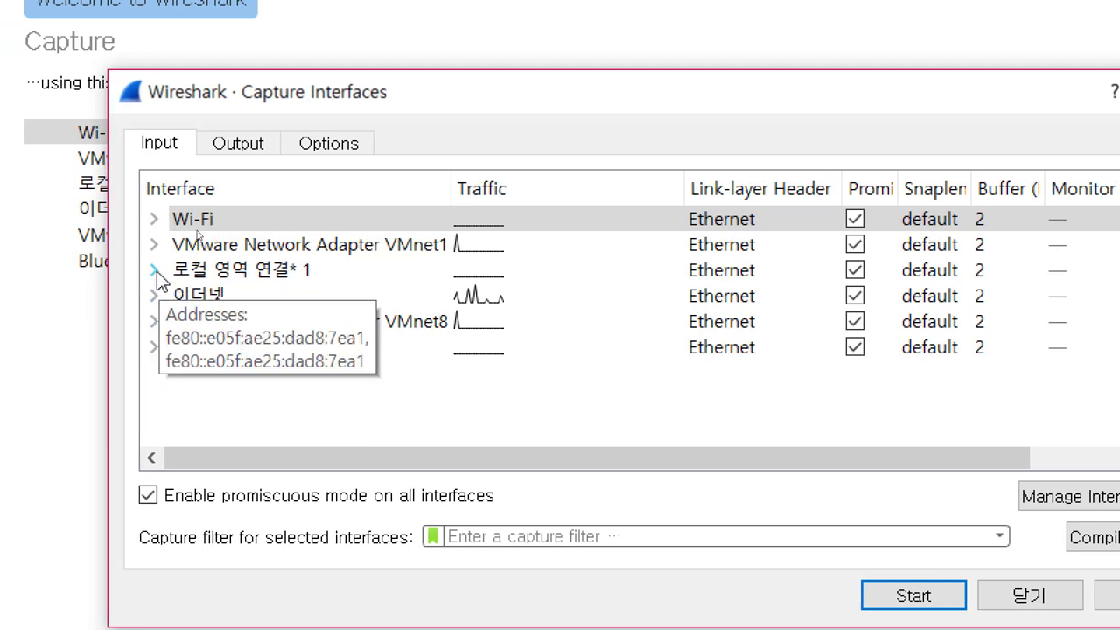
click(205, 302)
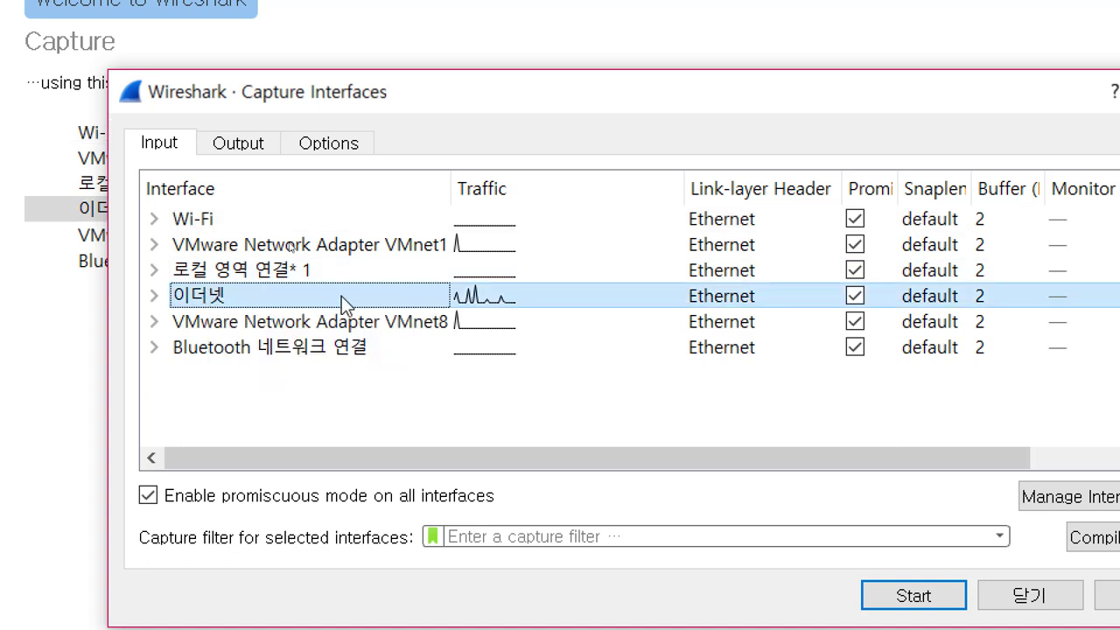
click(154, 296)
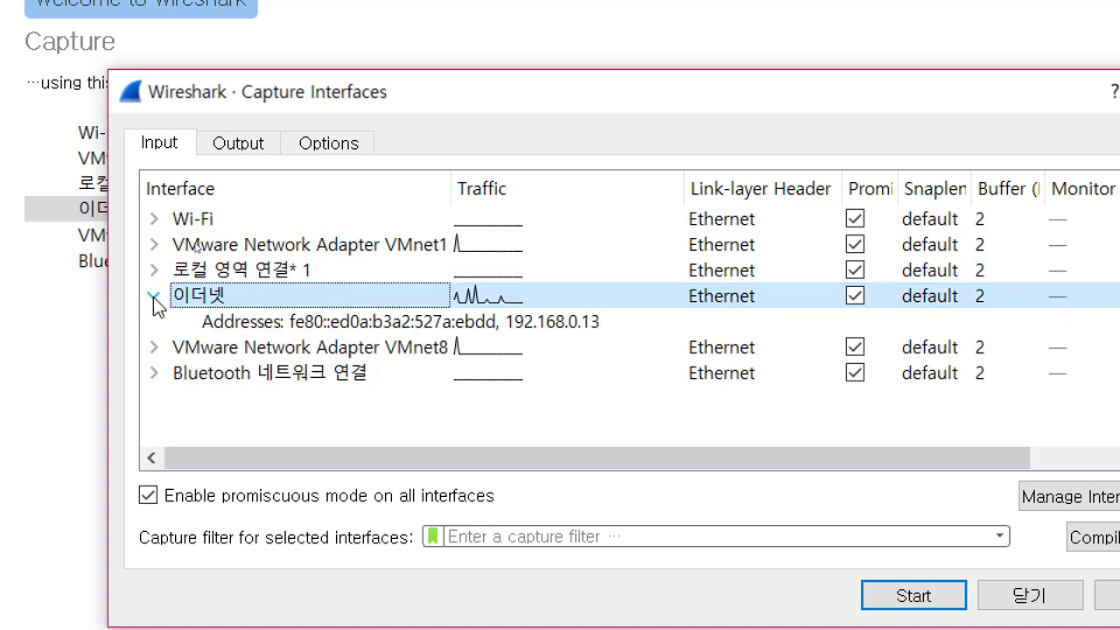
click(153, 297)
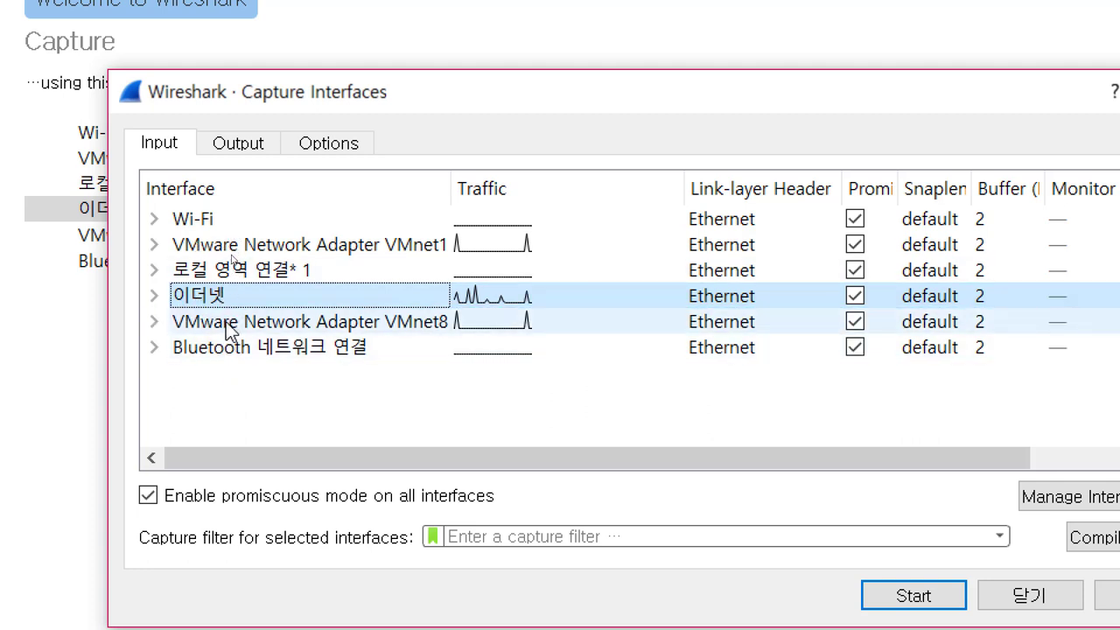
mouse_move(226, 323)
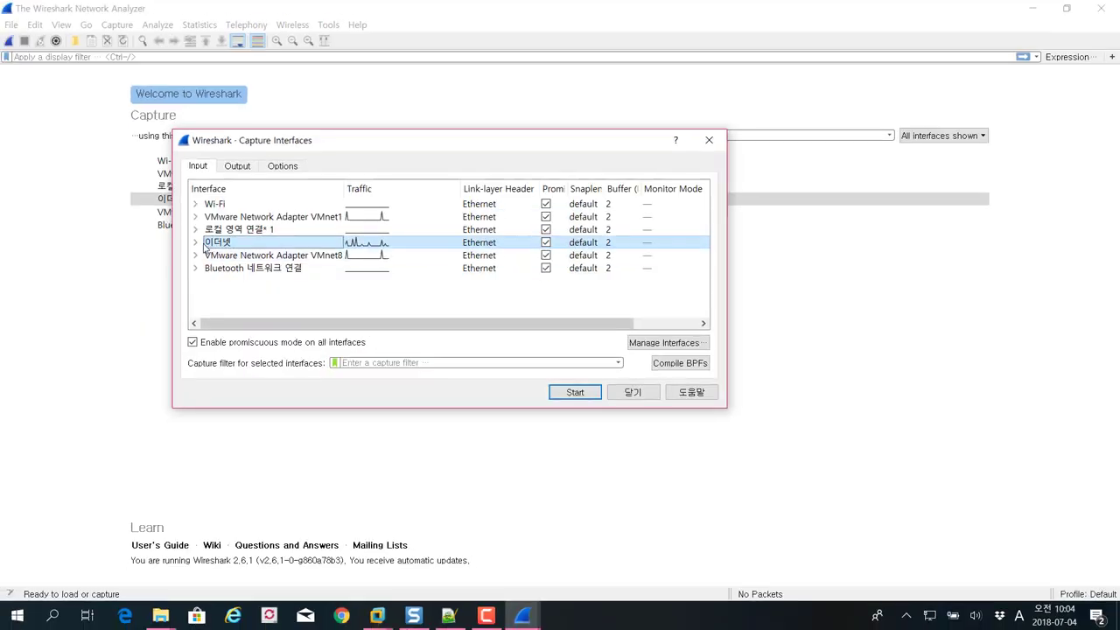
click(153, 297)
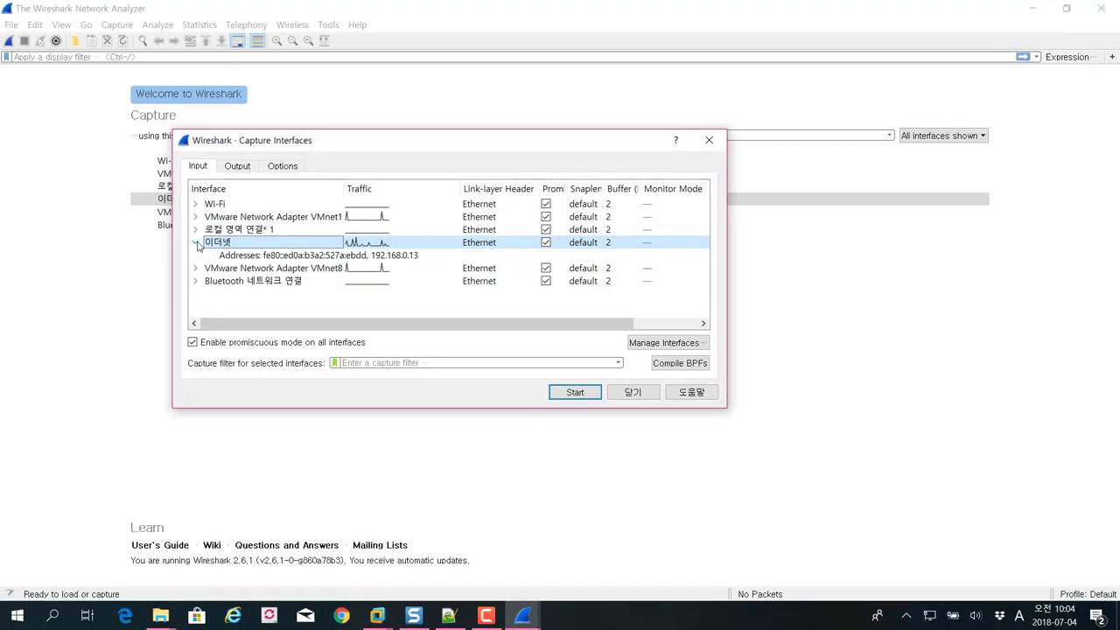
click(231, 259)
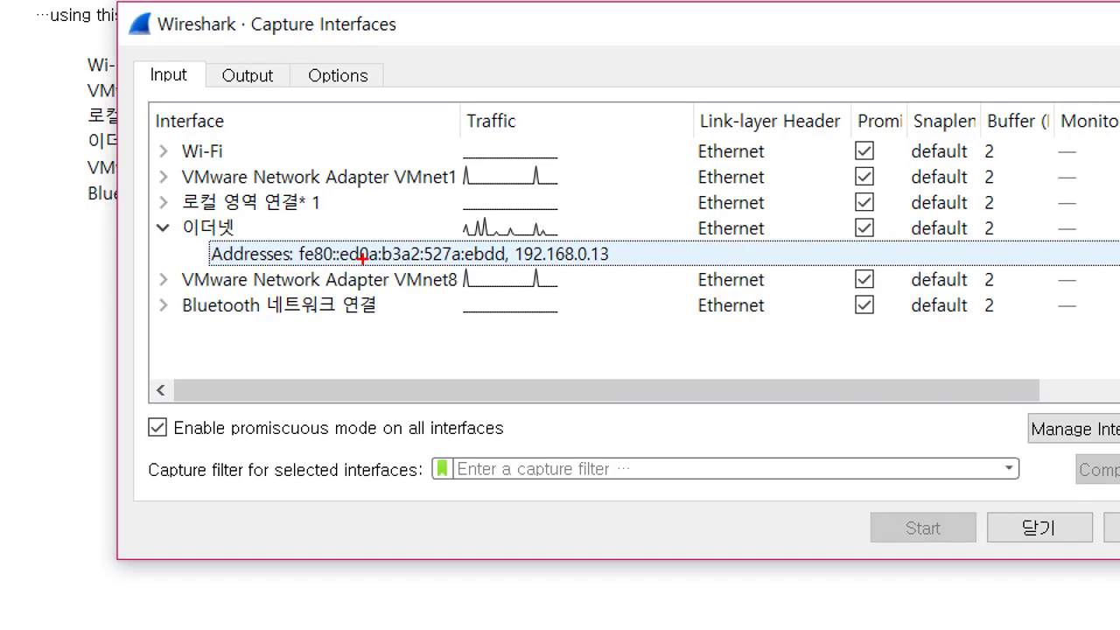
mouse_move(606, 270)
mouse_down()
mouse_move(618, 236)
mouse_move(521, 234)
mouse_move(516, 272)
mouse_up()
drag(639, 243, 649, 242)
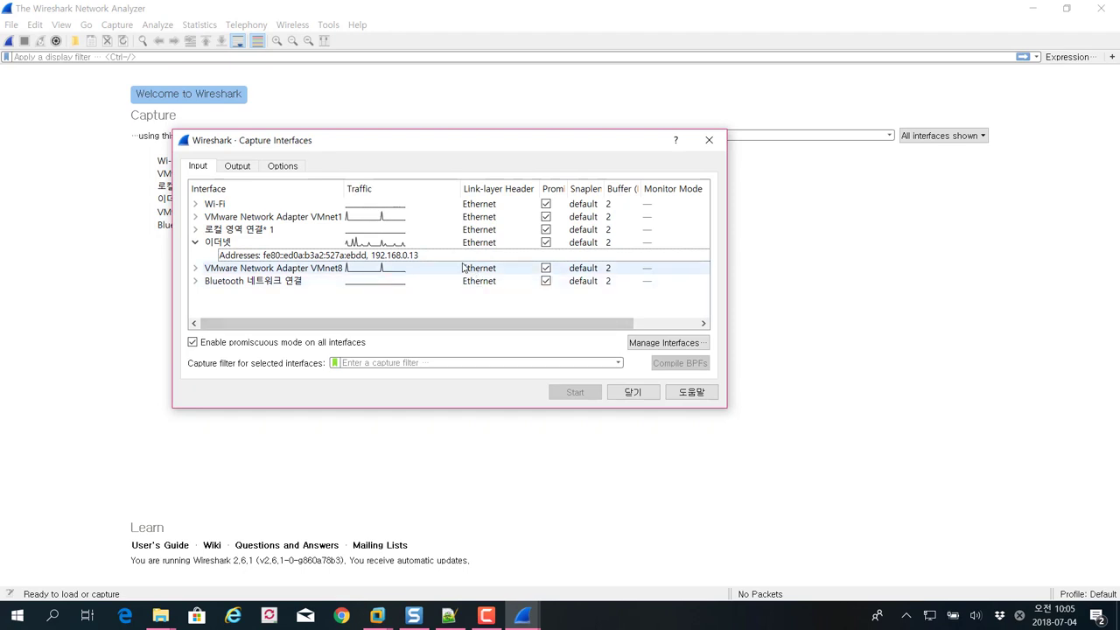
click(257, 242)
click(279, 244)
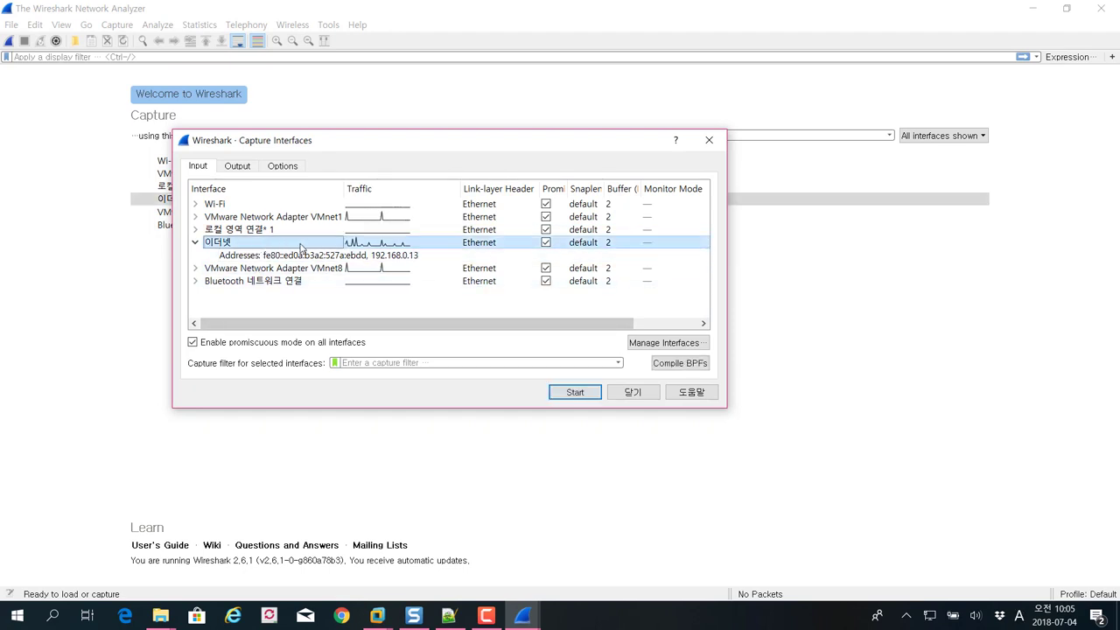
Open a Command Prompt beside the Capture Interfaces dialog and run ipconfig to examine the network adapters' addresses
key(super+r)
key(Return)
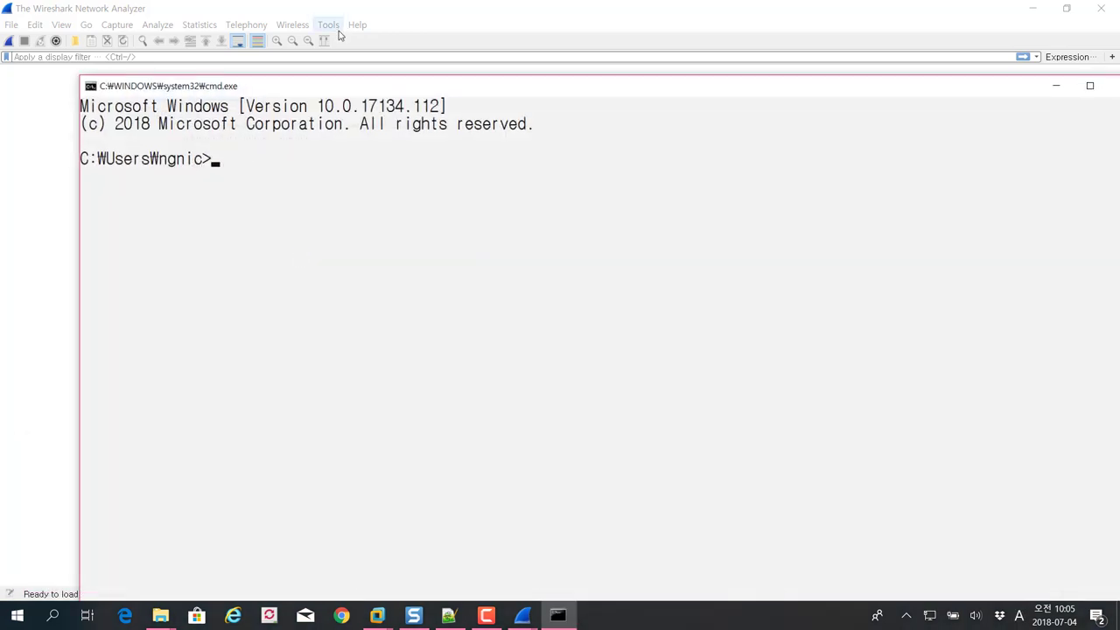
drag(350, 91, 851, 145)
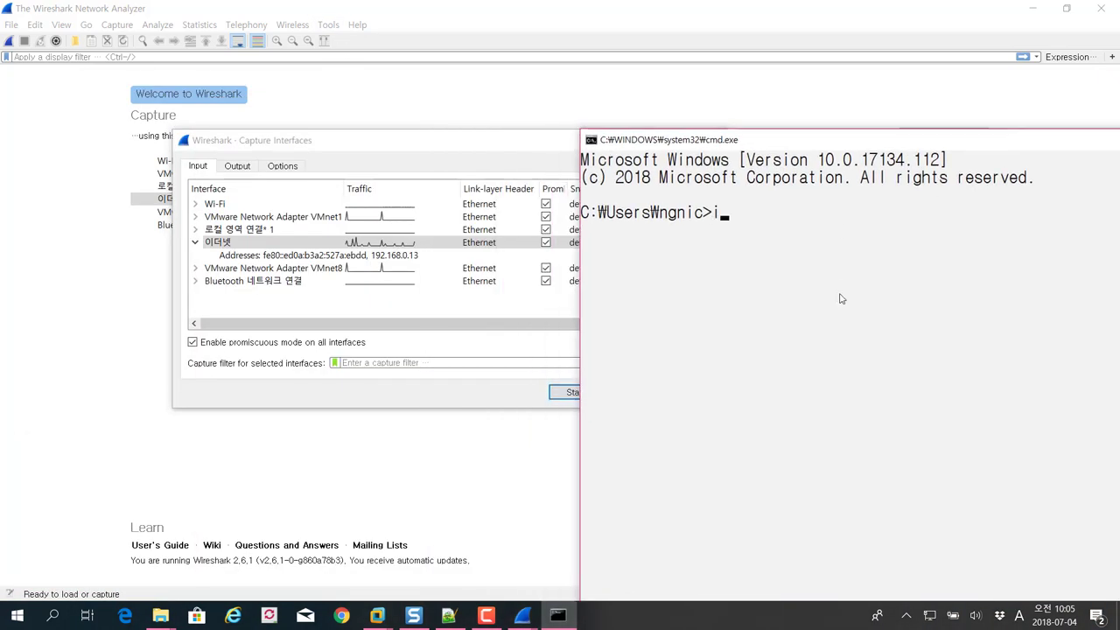
text(ipconfig)
key(Return)
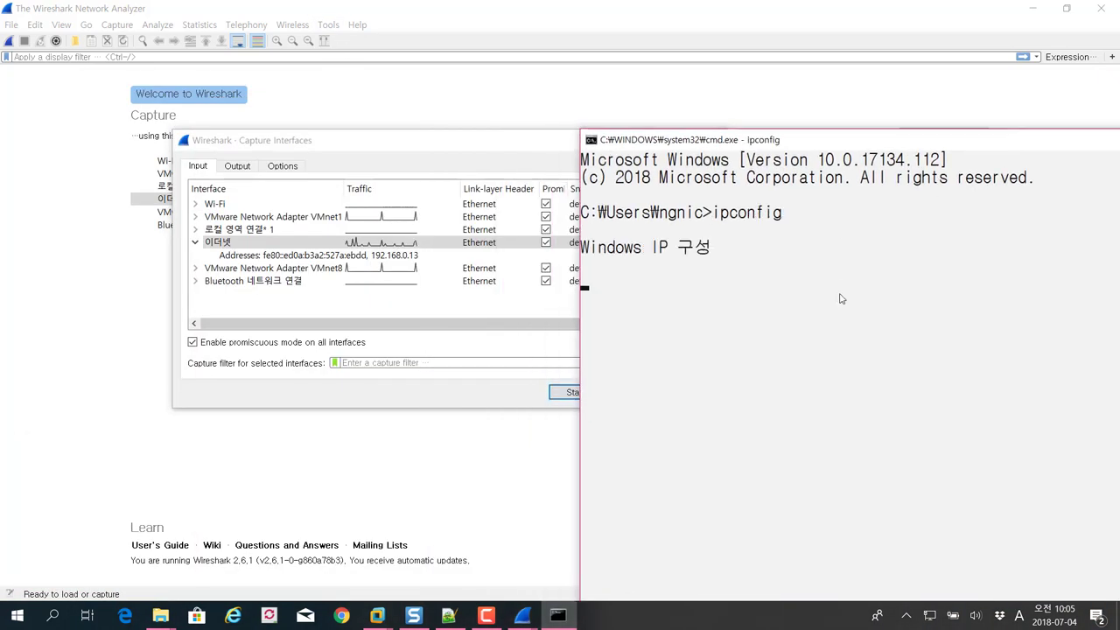
scroll(905, 281, up, 4)
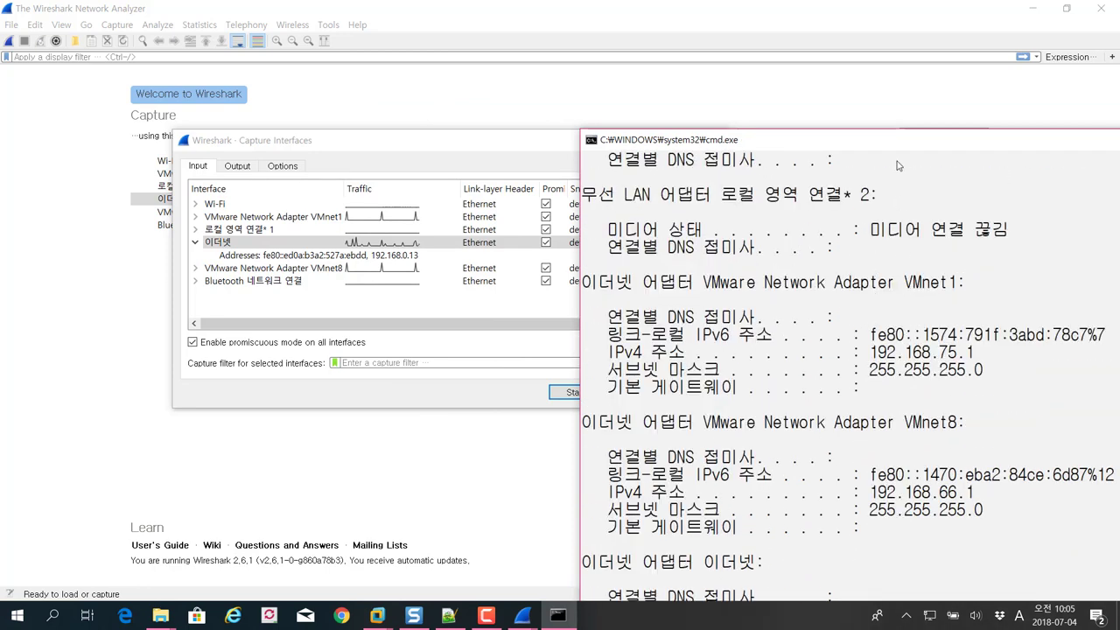
Compare the adapter addresses in the ipconfig output with the 이더넷 interface's entry, closing the Command Prompt to inspect that entry
drag(892, 140, 816, 102)
click(687, 298)
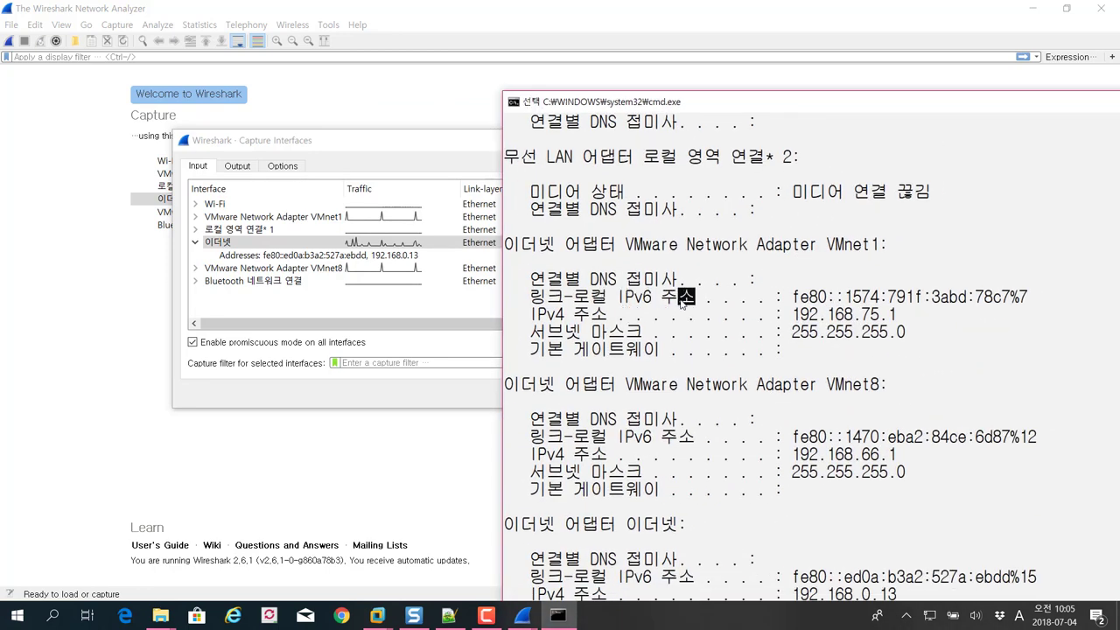
click(669, 298)
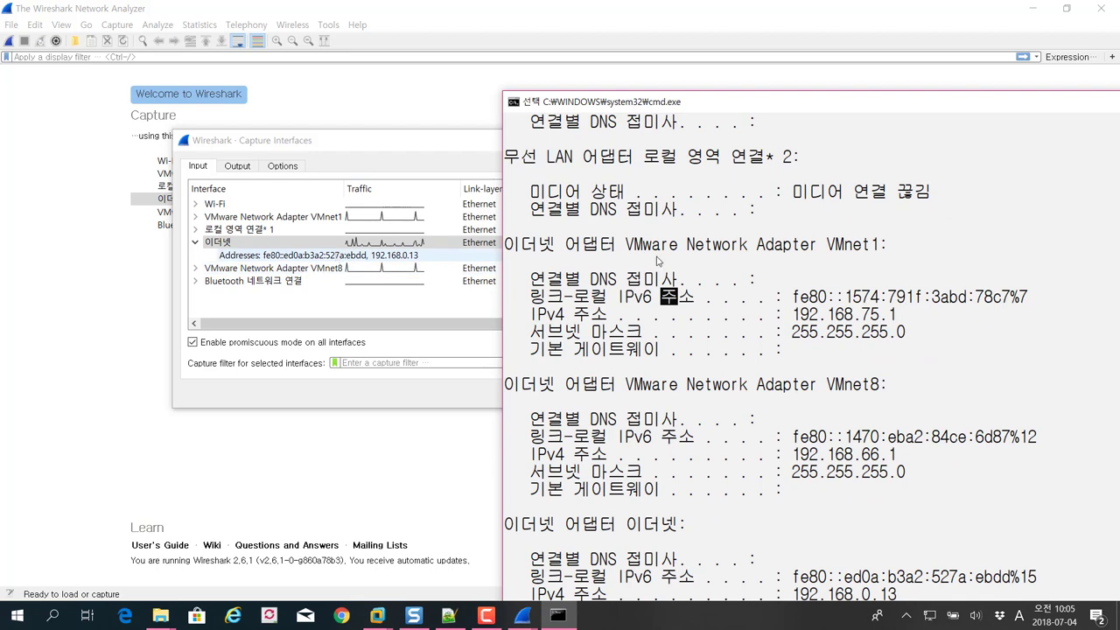
scroll(708, 298, down, 2)
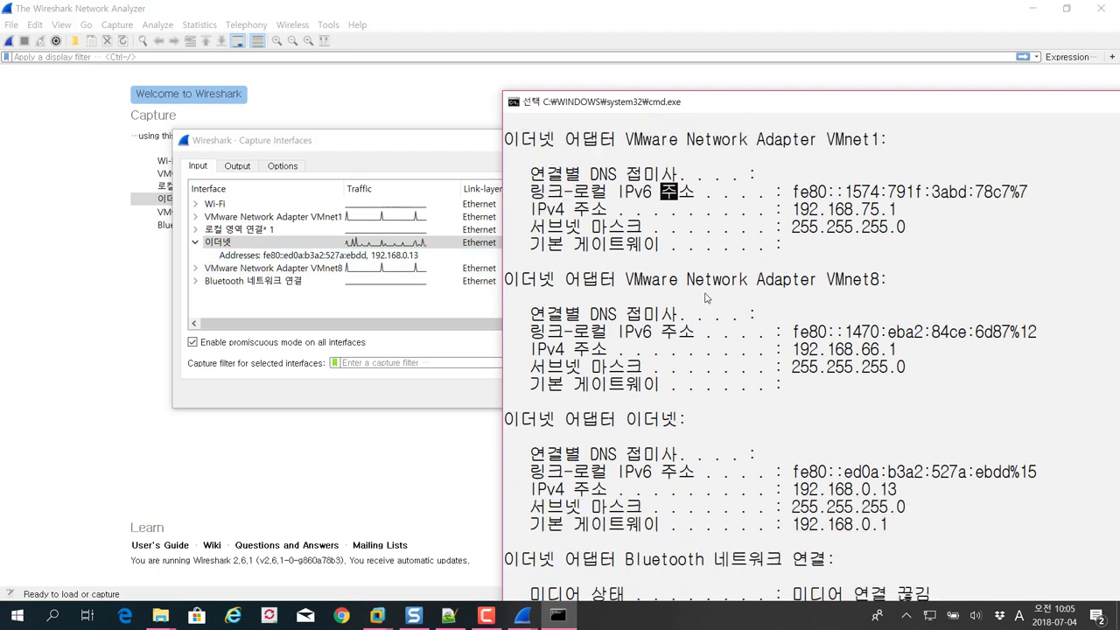
scroll(708, 298, up, 2)
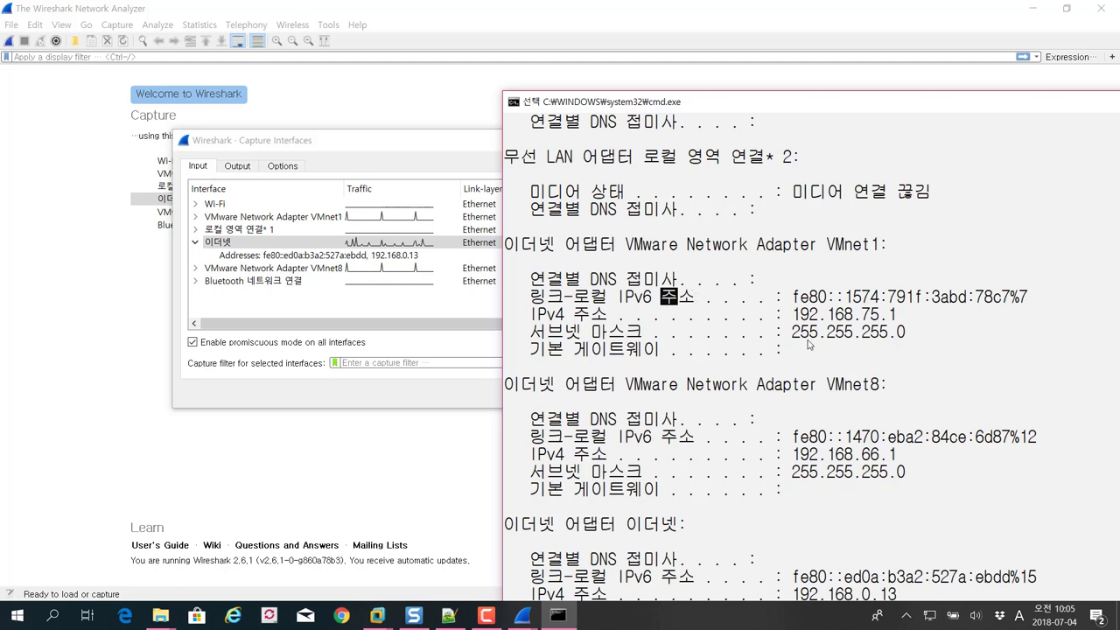
drag(886, 107, 350, 300)
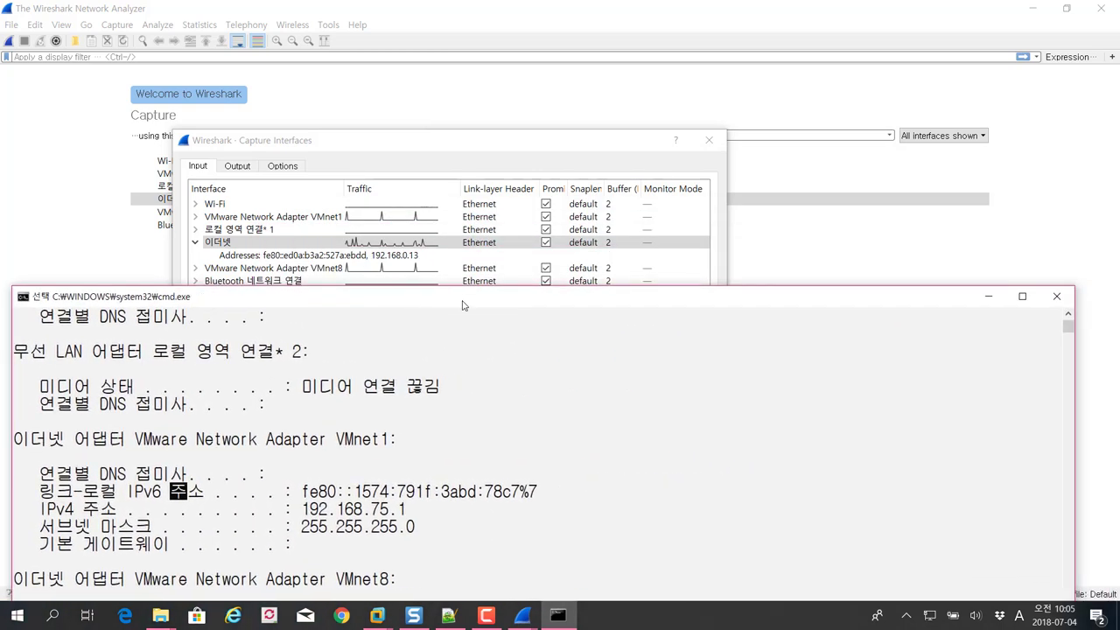
click(1057, 296)
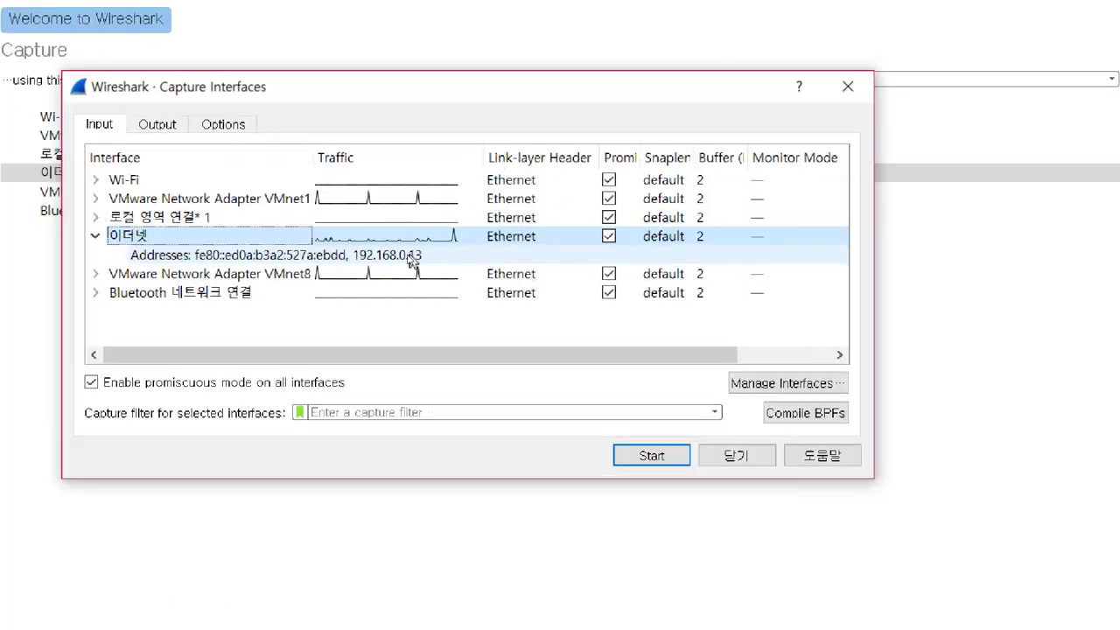
click(418, 258)
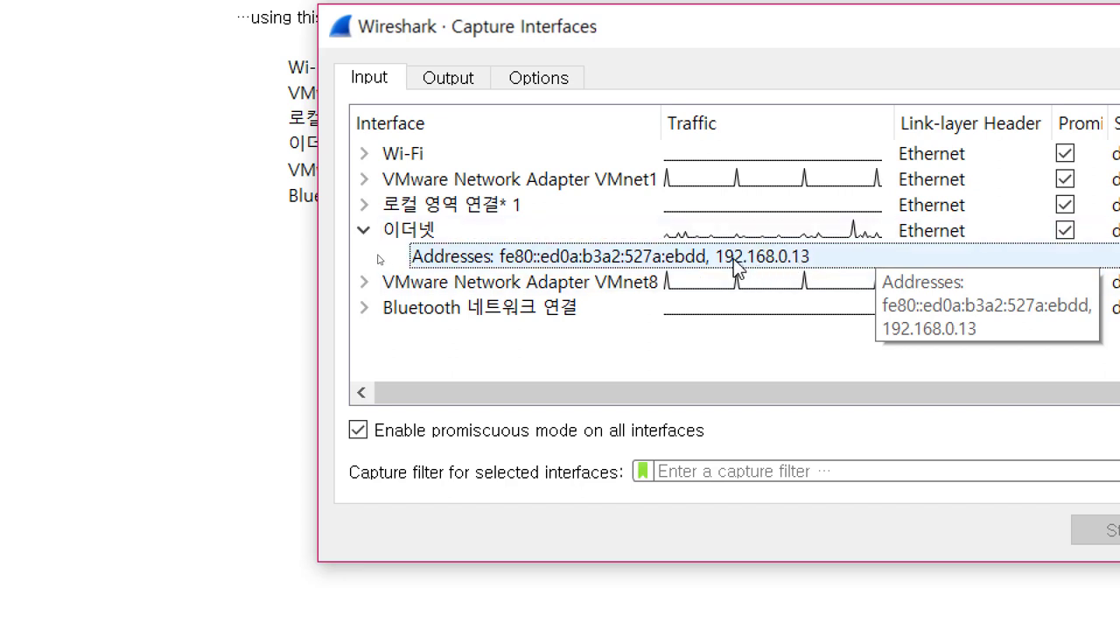
click(446, 234)
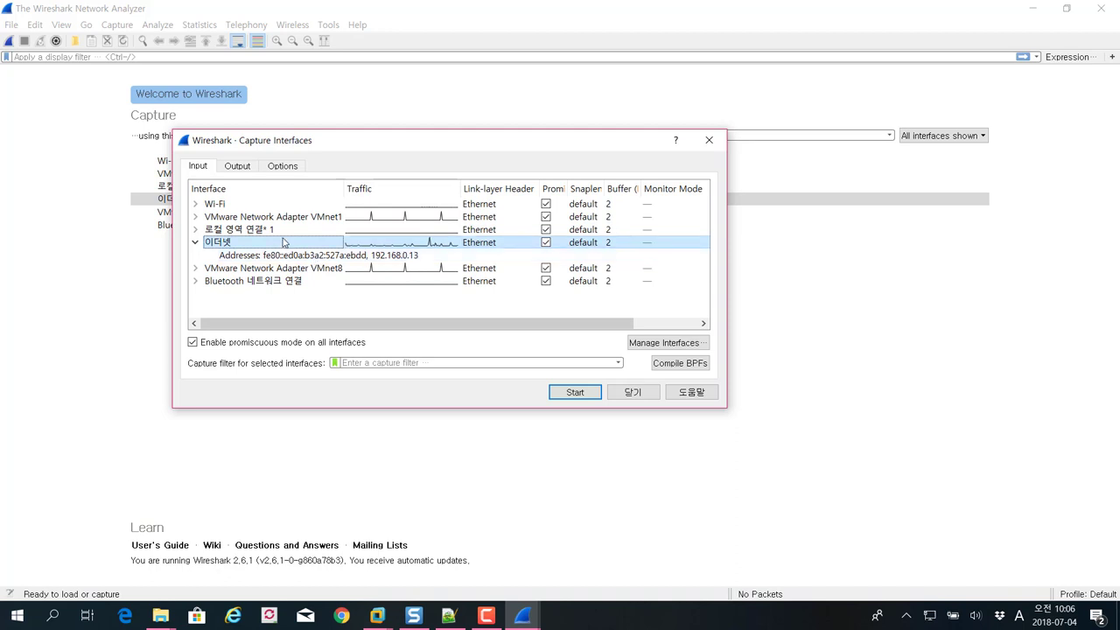
Examine the output file settings of the Capture Interfaces dialog, including the pcapng and pcap format choices
click(238, 167)
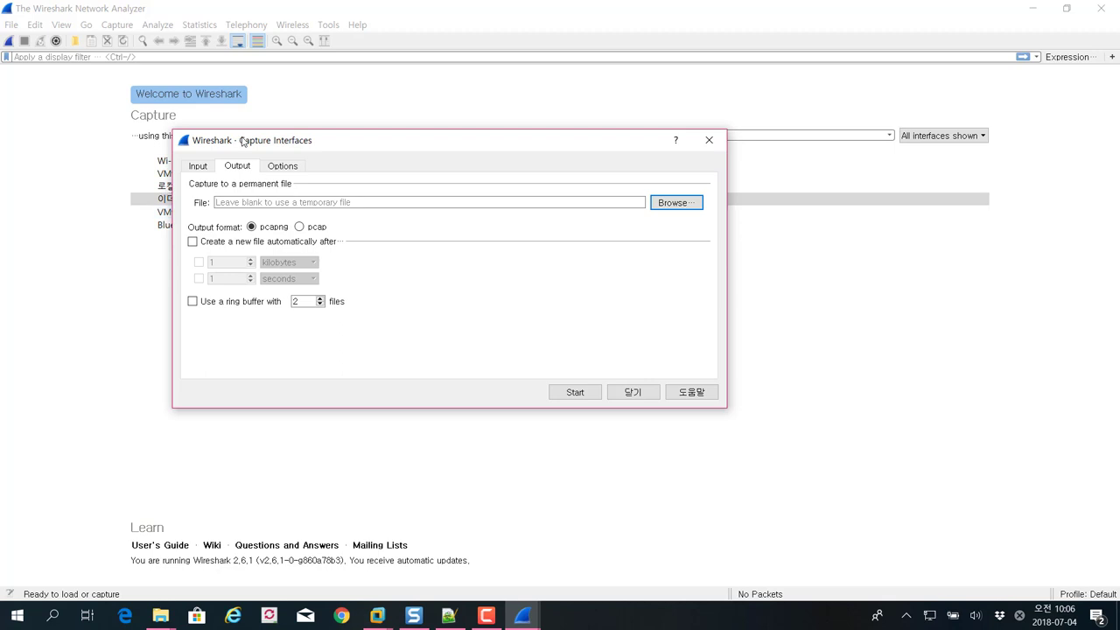
drag(241, 141, 314, 145)
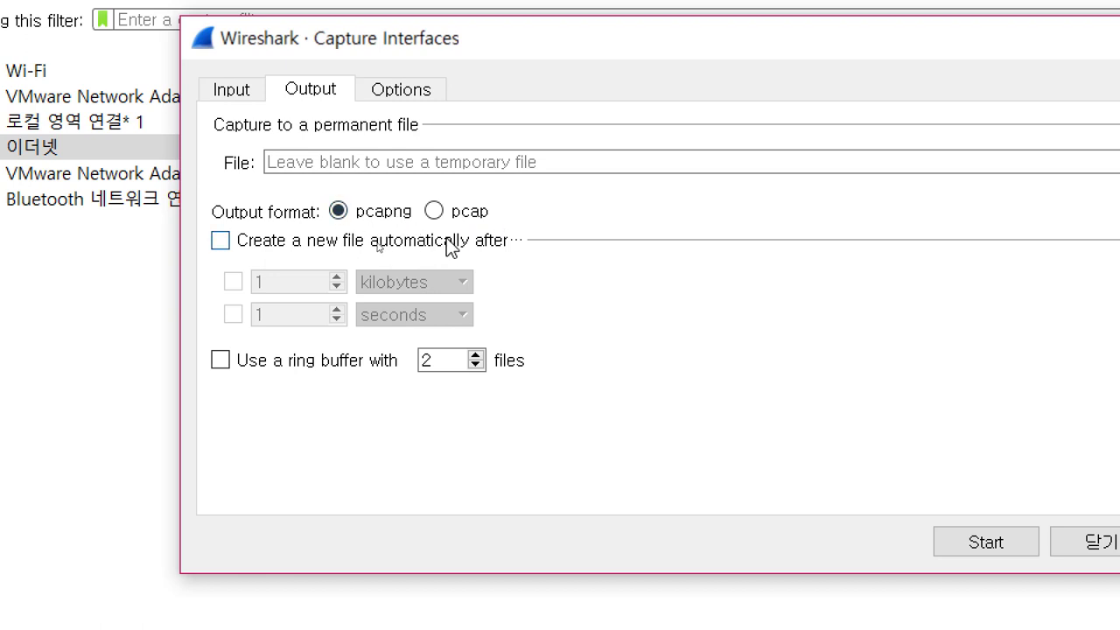
mouse_move(449, 243)
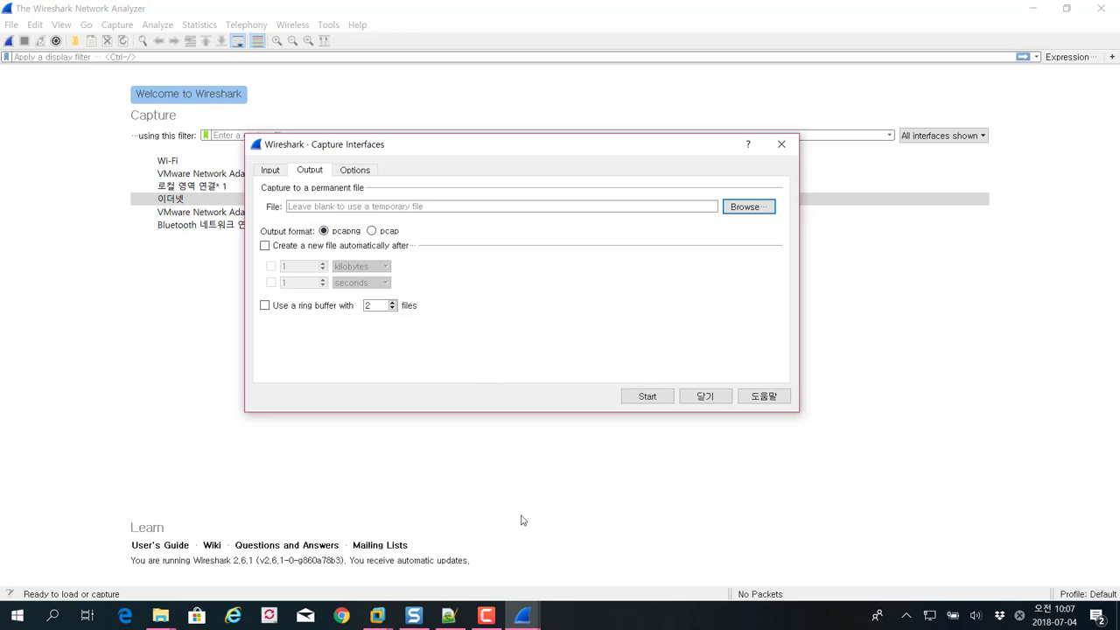
Switch to Notepad++ and examine the raw contents of bwapp.pcapng and test3.pcap to compare the two formats
click(449, 616)
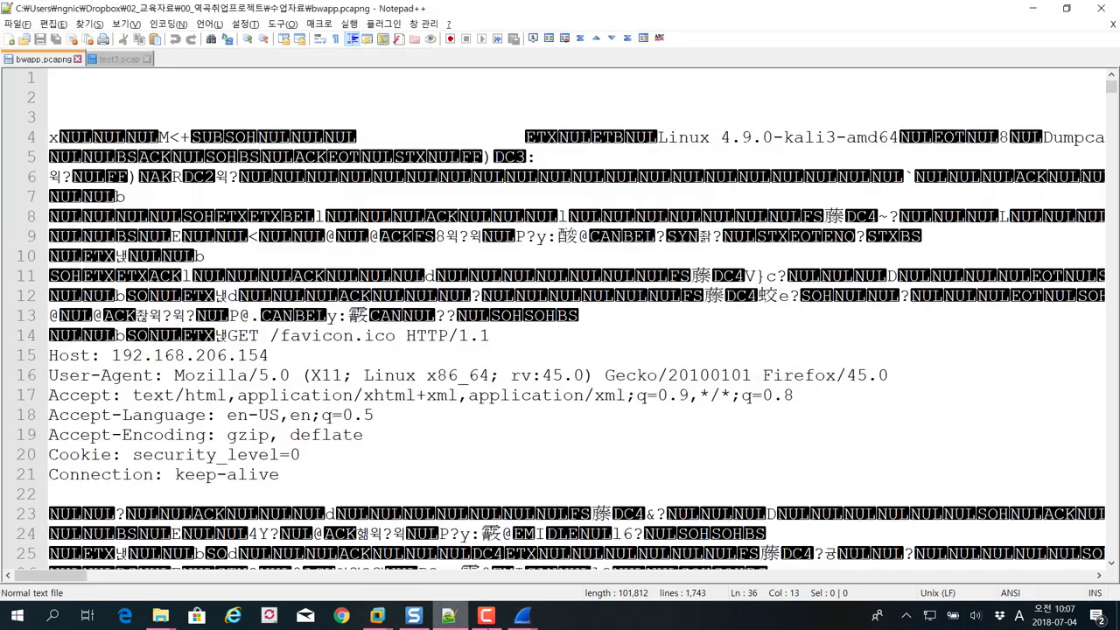
click(611, 317)
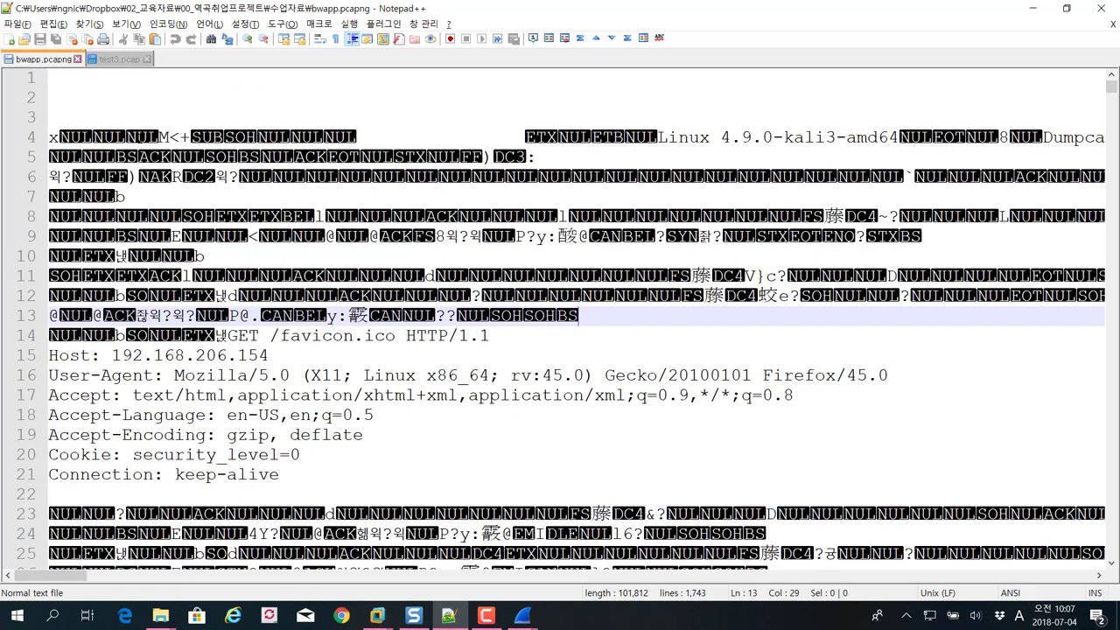
click(140, 138)
scroll(140, 139, down, 5)
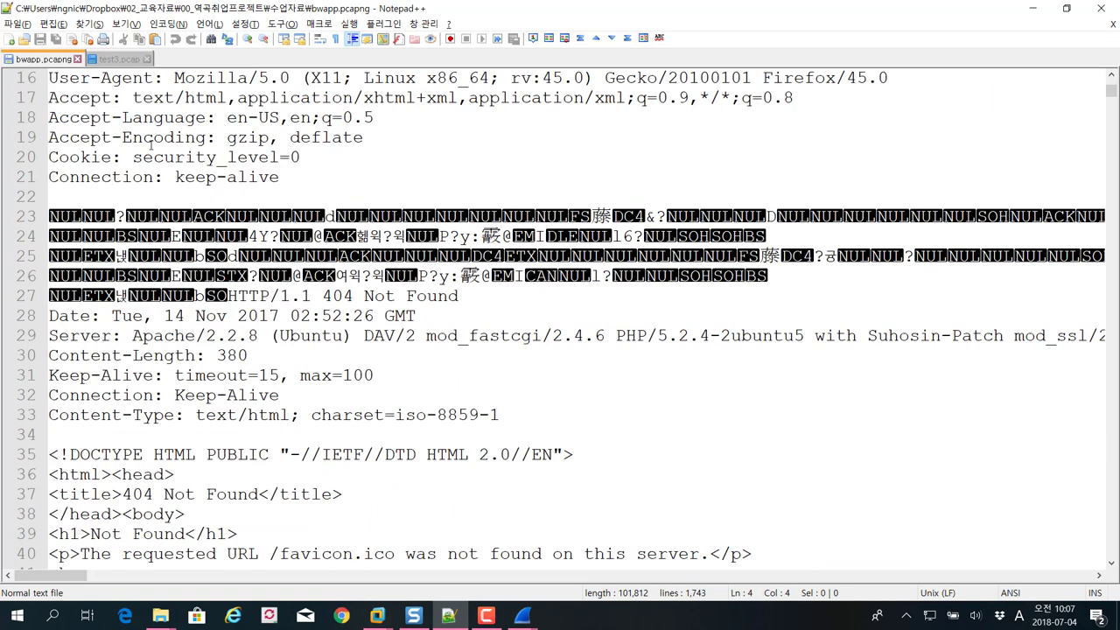
click(132, 60)
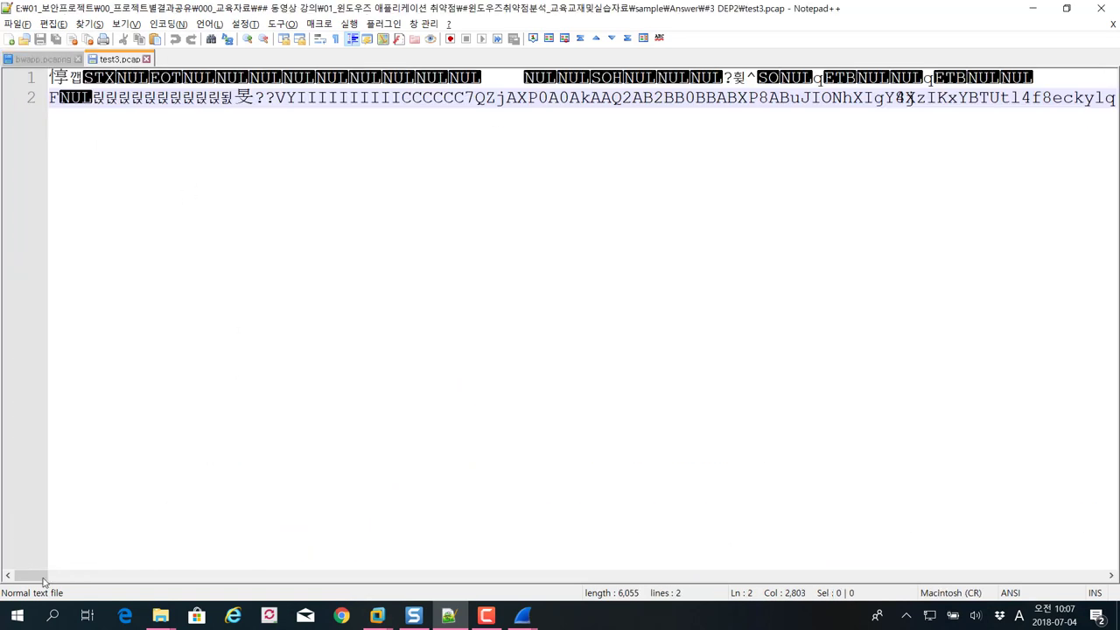
drag(35, 575, 28, 551)
click(48, 59)
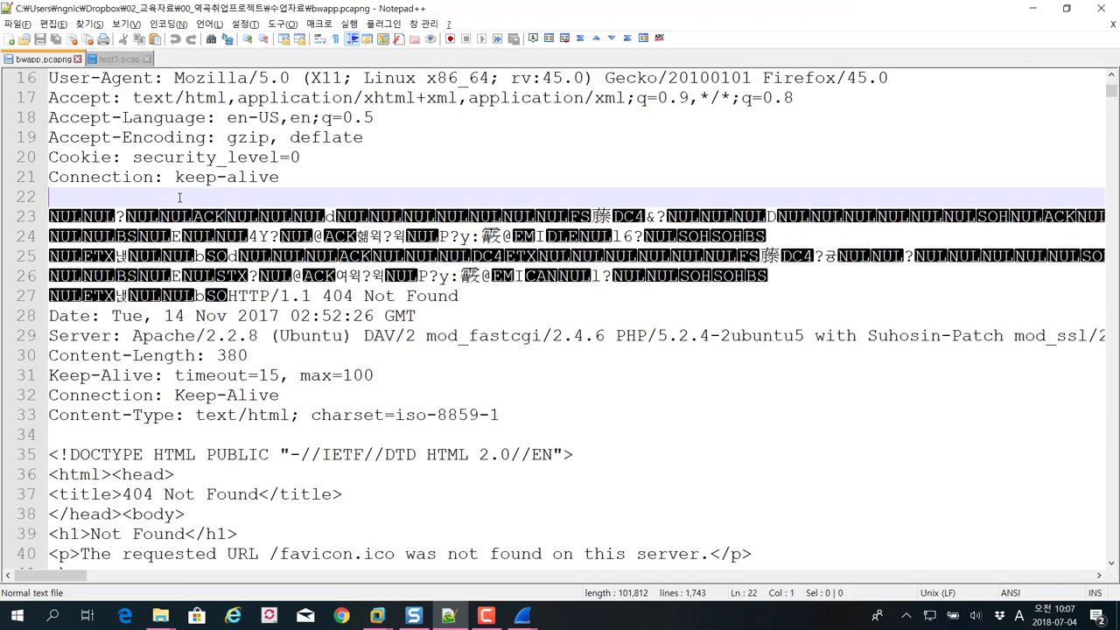
scroll(180, 198, up, 2)
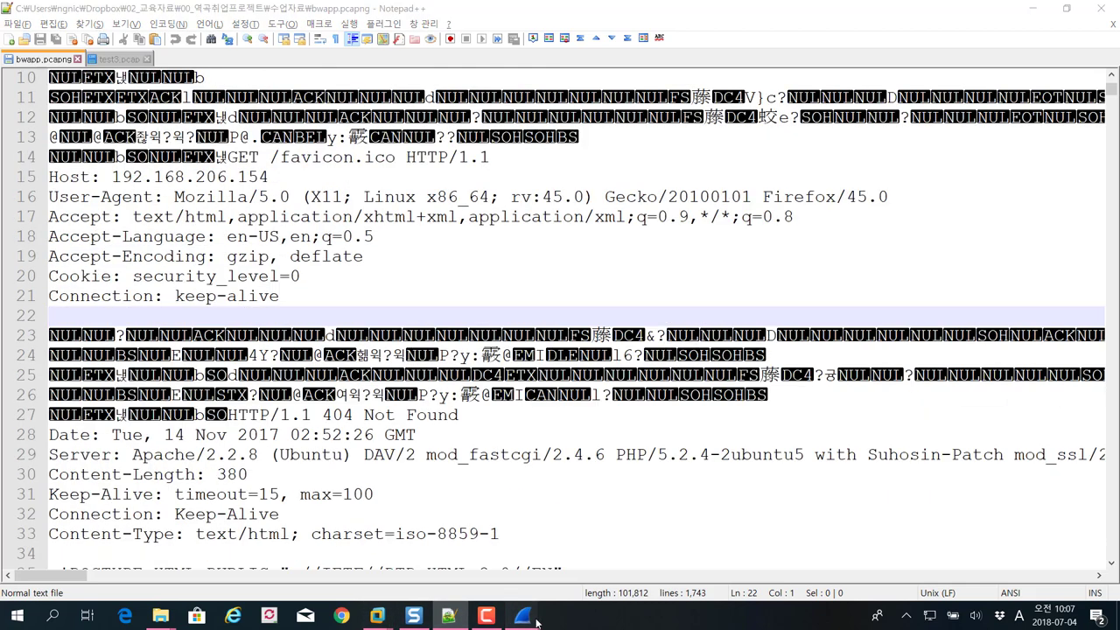
Return to Wireshark, close the Capture Interfaces dialog and start capturing on the 이더넷 interface
mouse_move(523, 615)
click(584, 551)
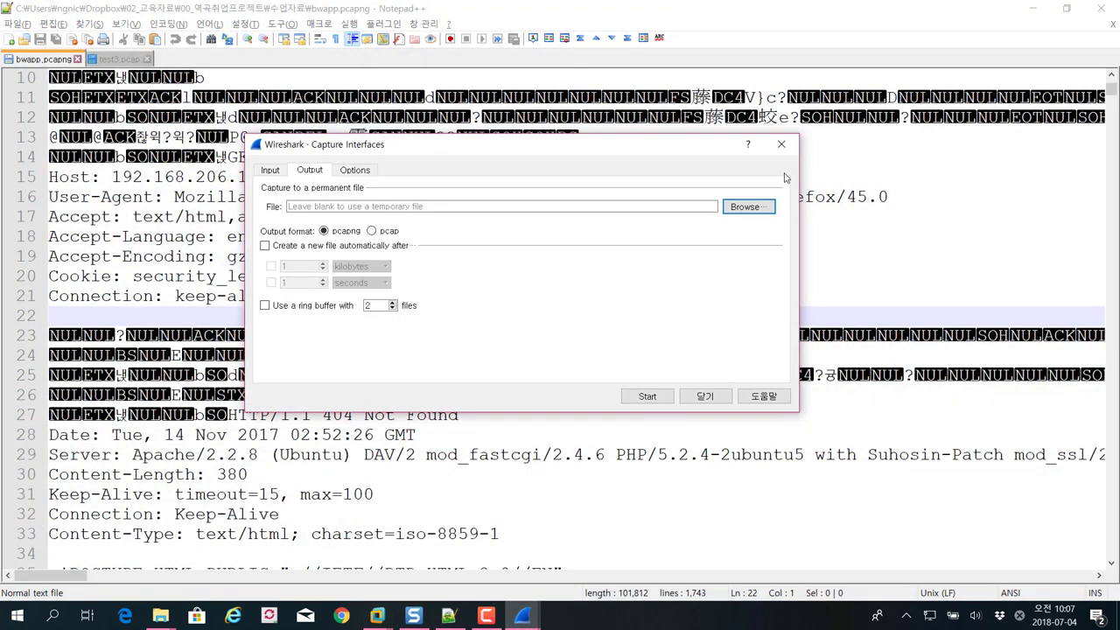
click(782, 145)
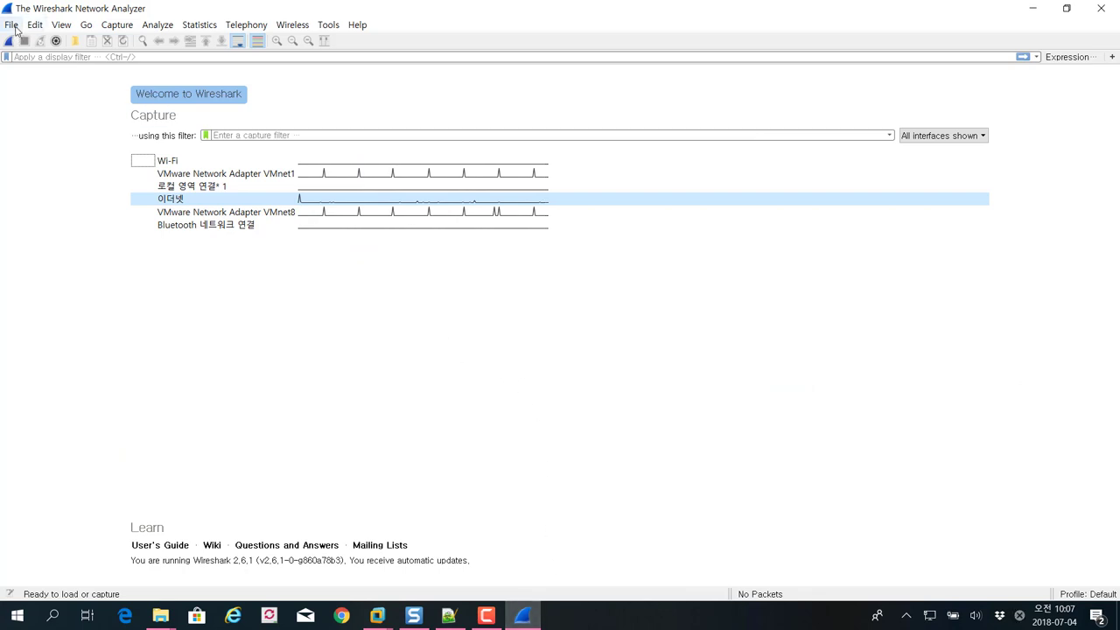
click(14, 24)
click(268, 249)
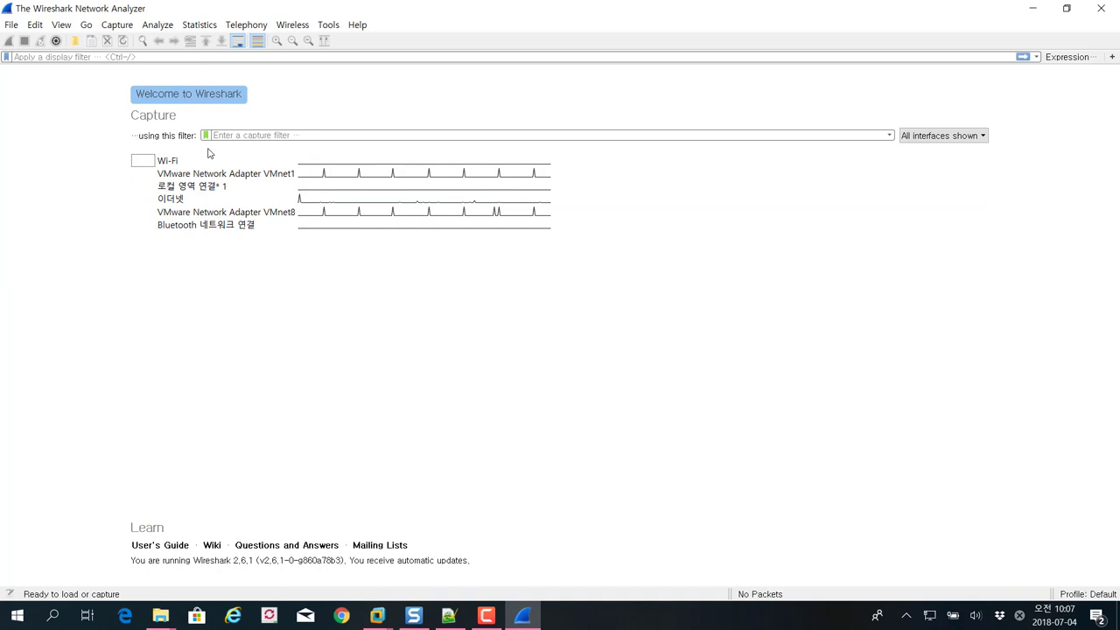
double_click(200, 199)
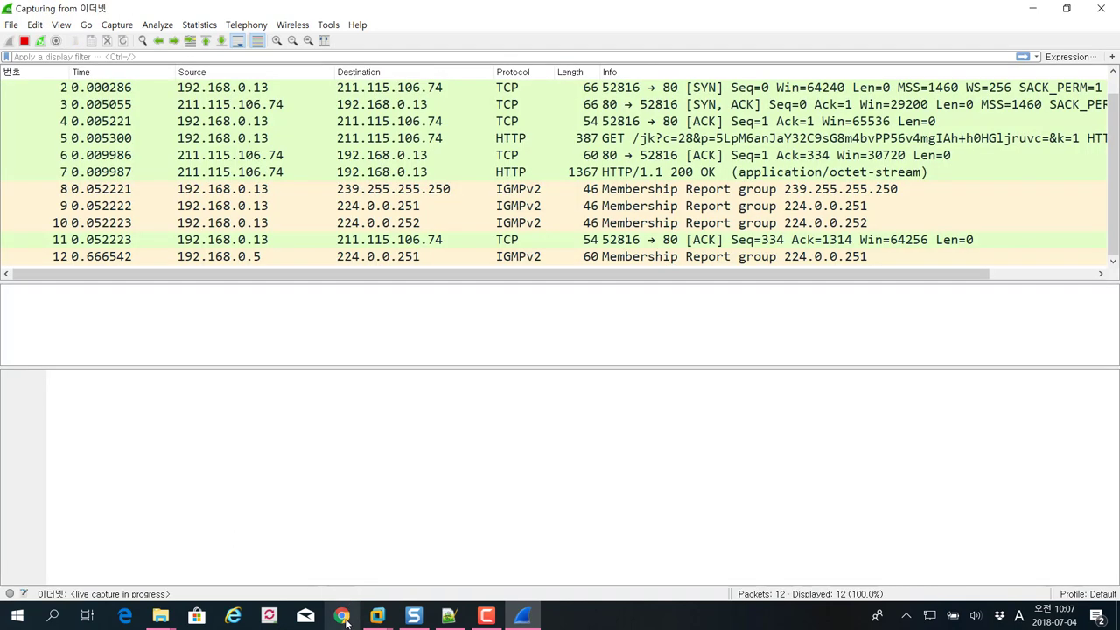
Launch Chrome to generate some web traffic, and stop the running capture in Wireshark
click(344, 617)
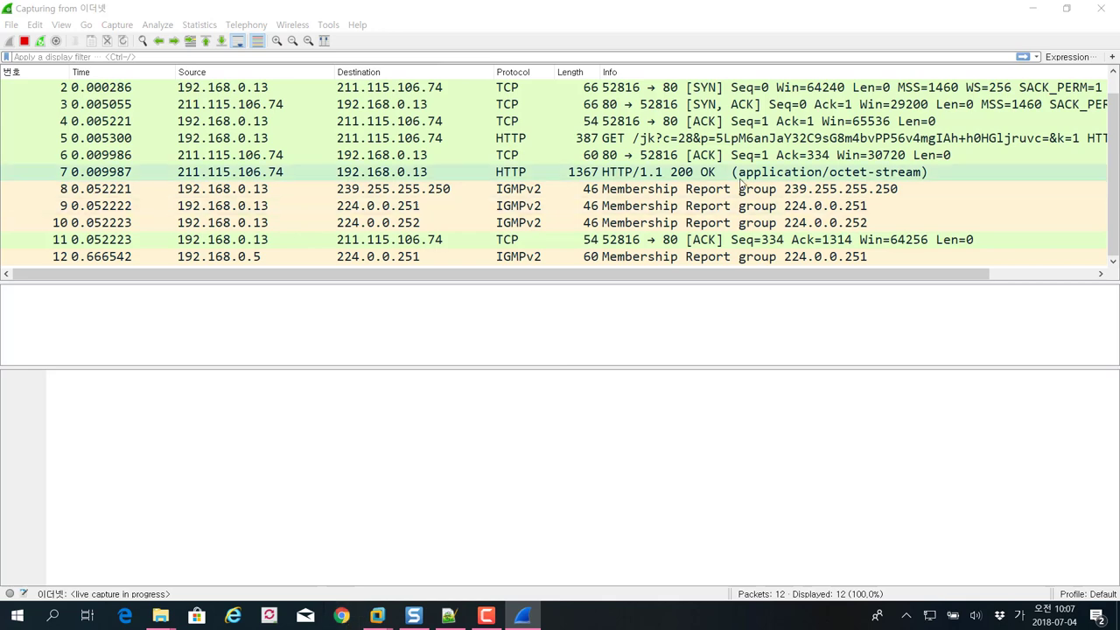
click(596, 156)
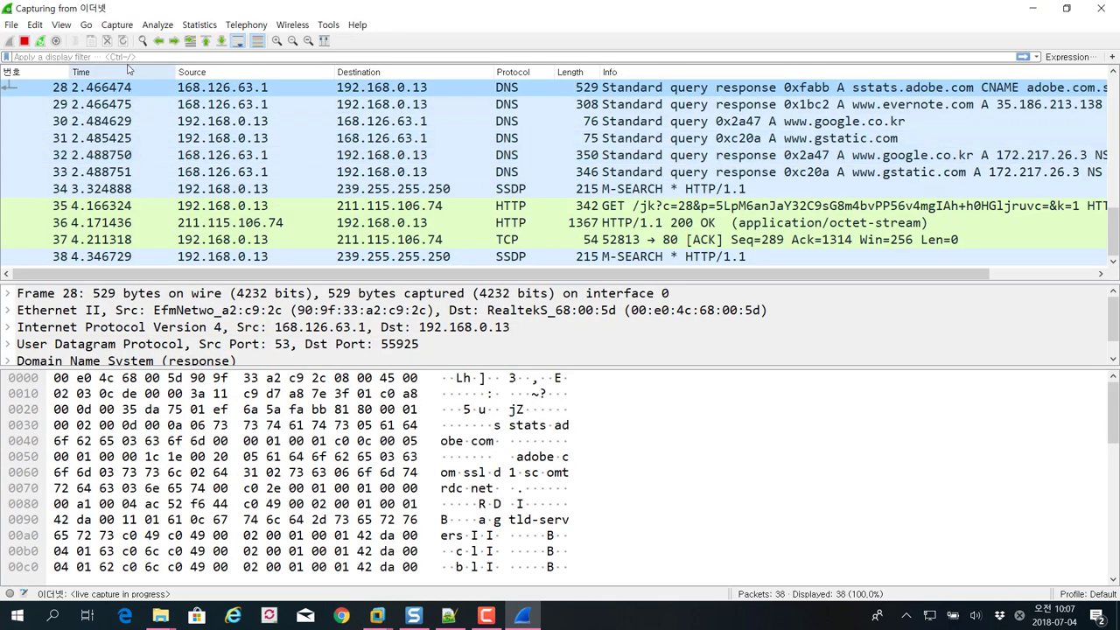
click(25, 42)
Start saving the captured packets under a new file and choose the desktop (바탕 화면) as the location
click(15, 27)
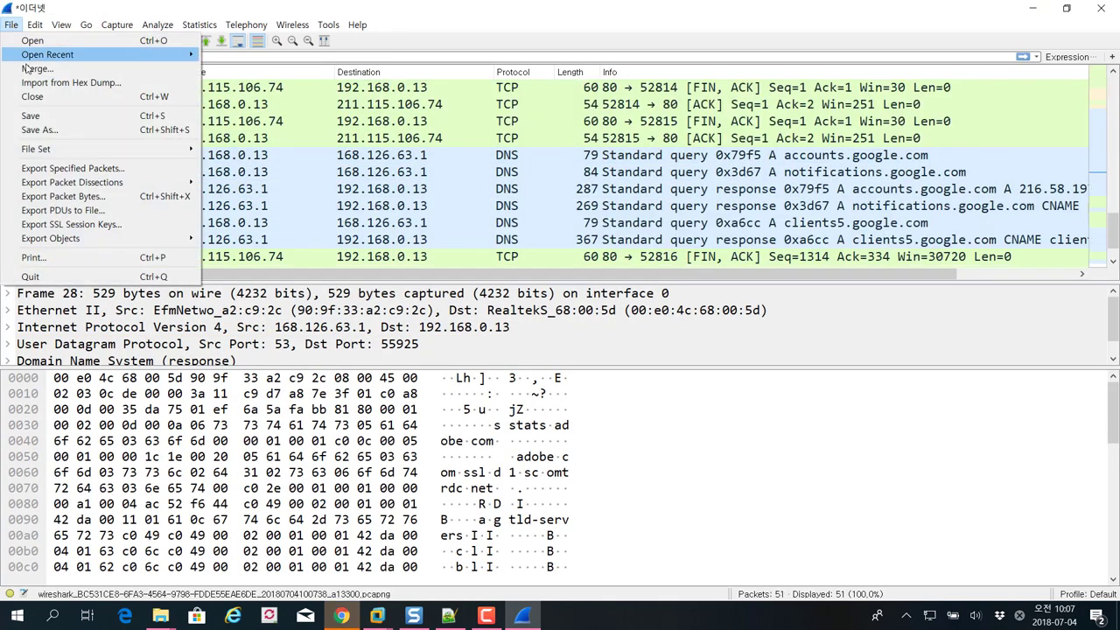
click(39, 130)
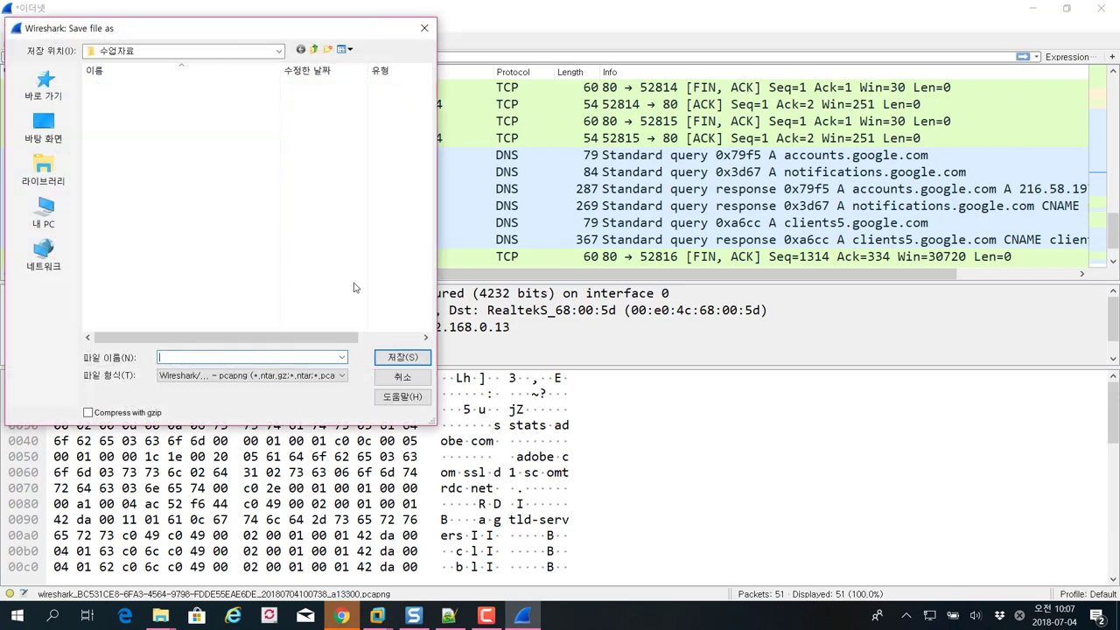
click(43, 127)
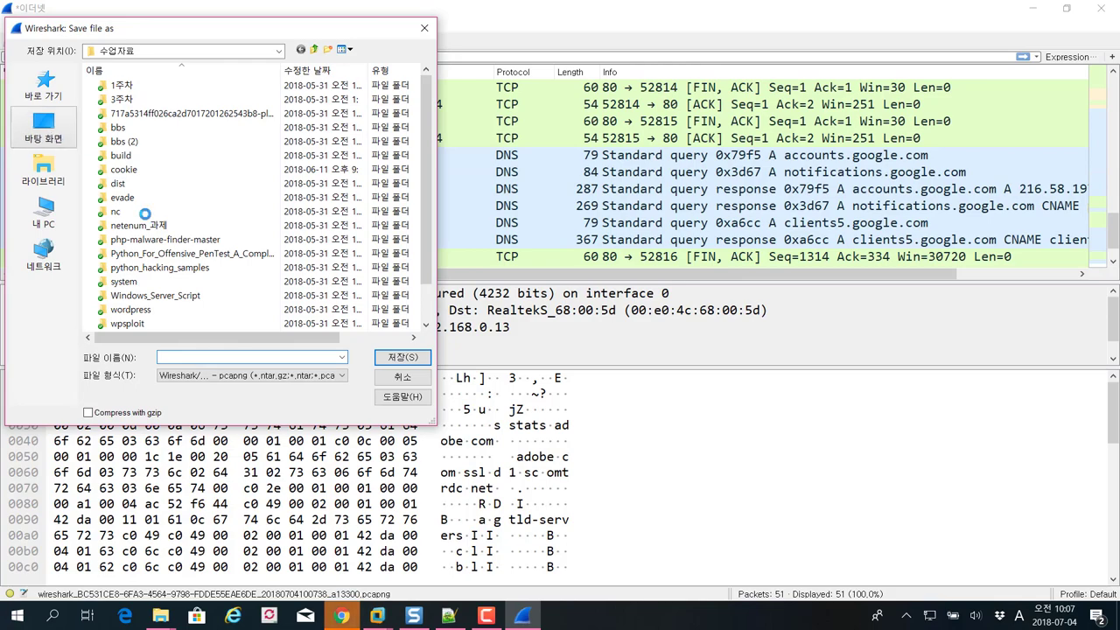
drag(341, 39, 537, 57)
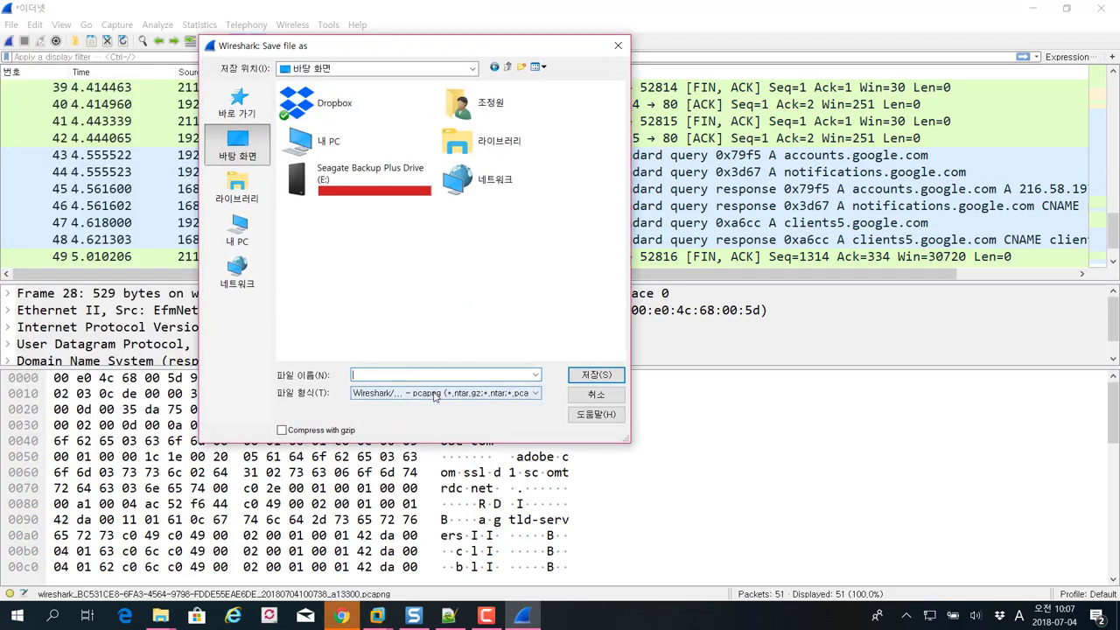
Review the available save formats and set the file type to Wireshark/tcpdump/... - pcap
click(435, 394)
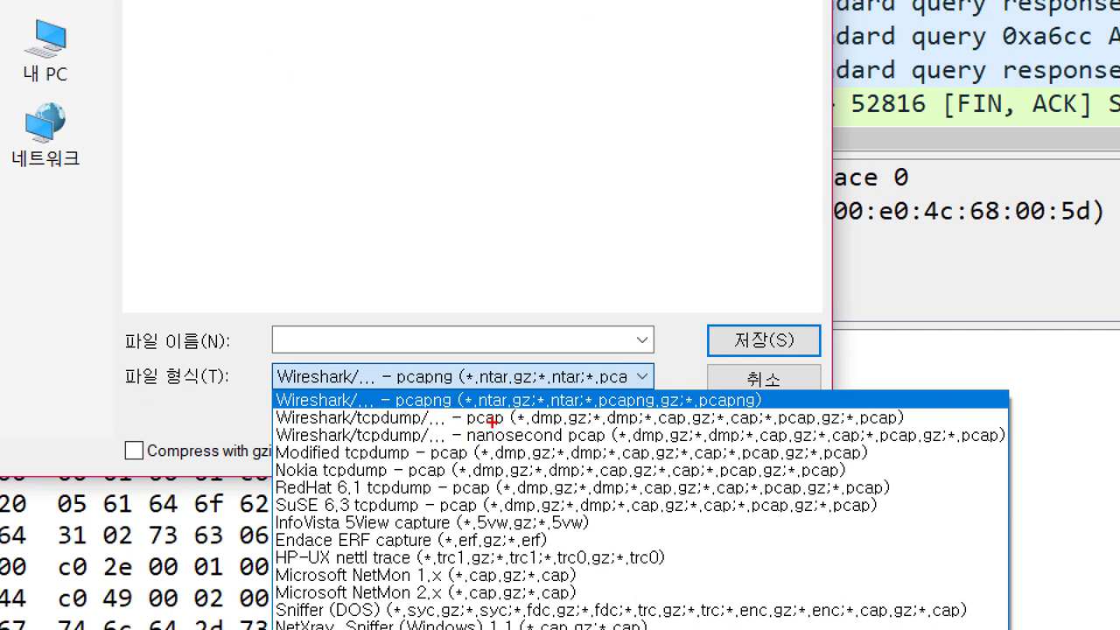
drag(466, 429, 514, 429)
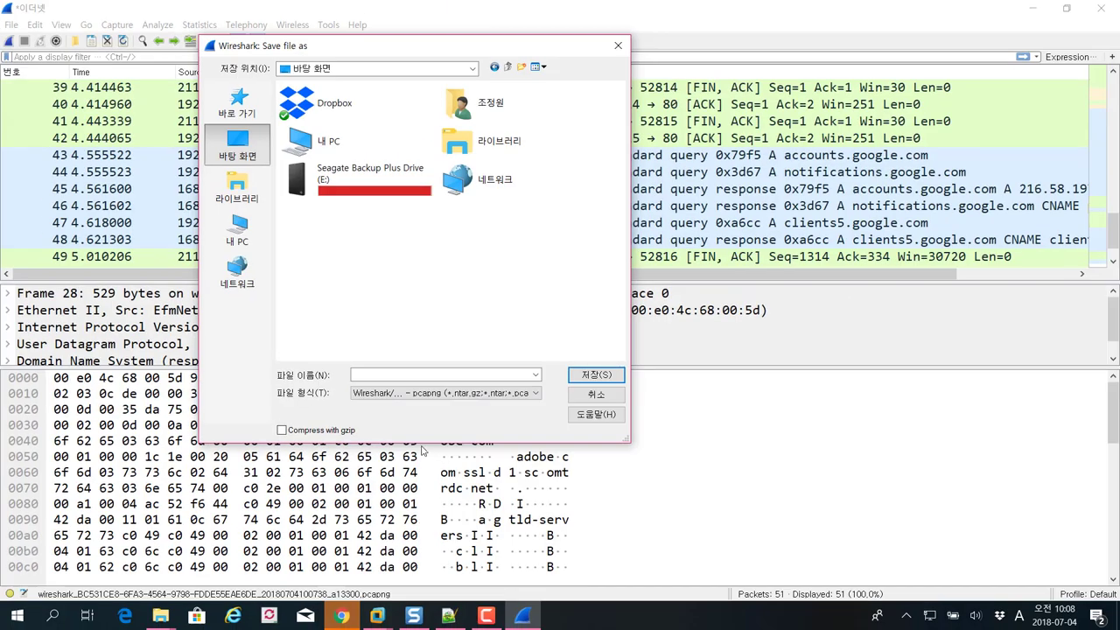
click(400, 378)
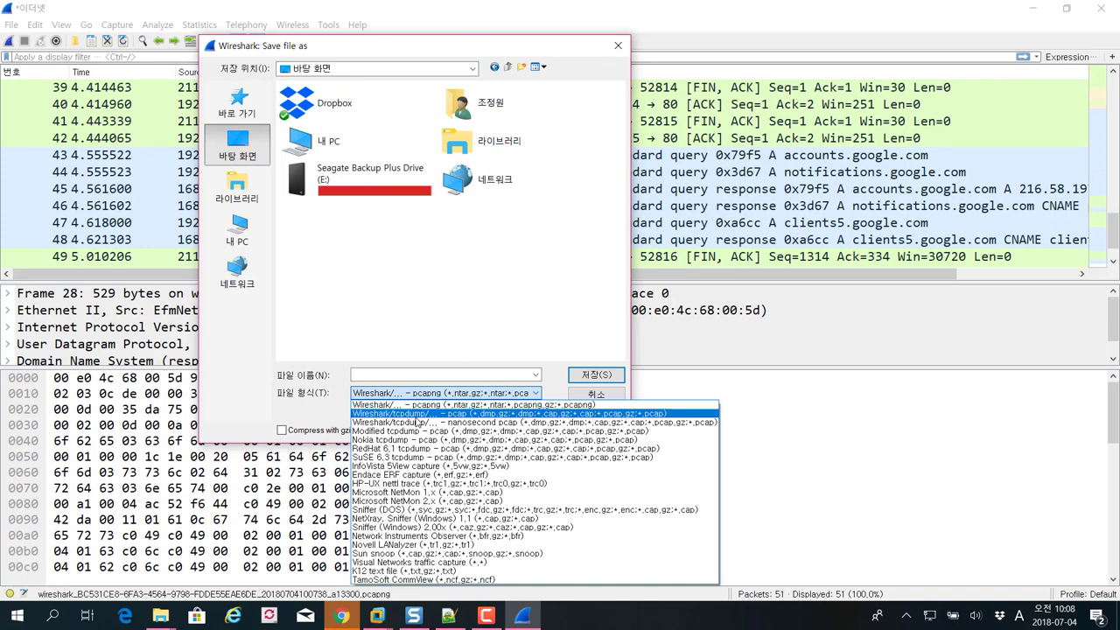
click(416, 417)
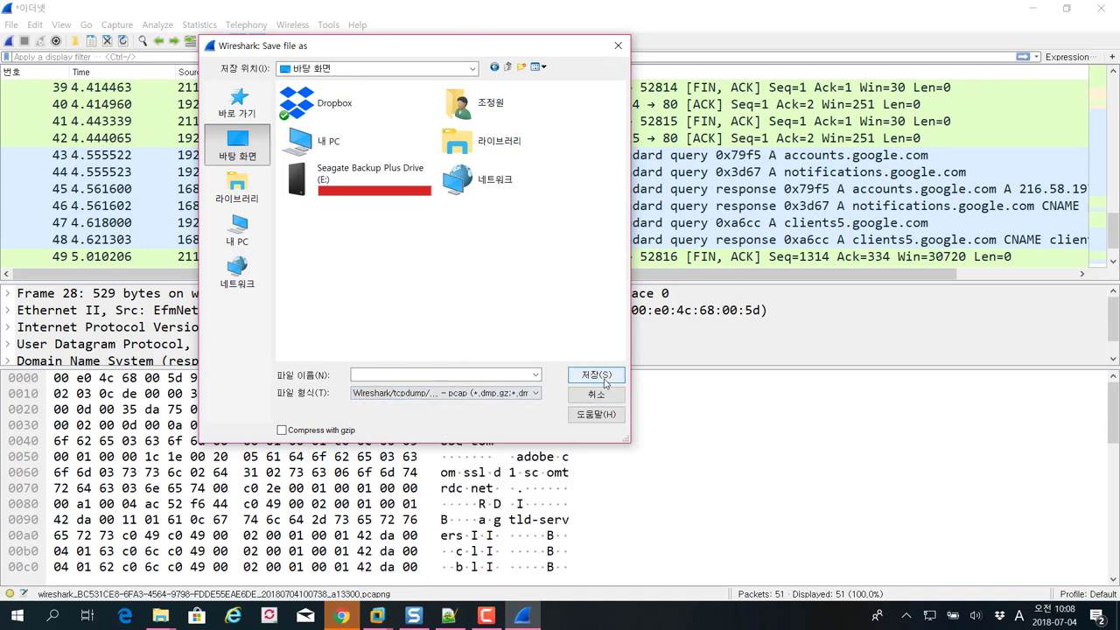
Name the capture file test and save it
click(604, 382)
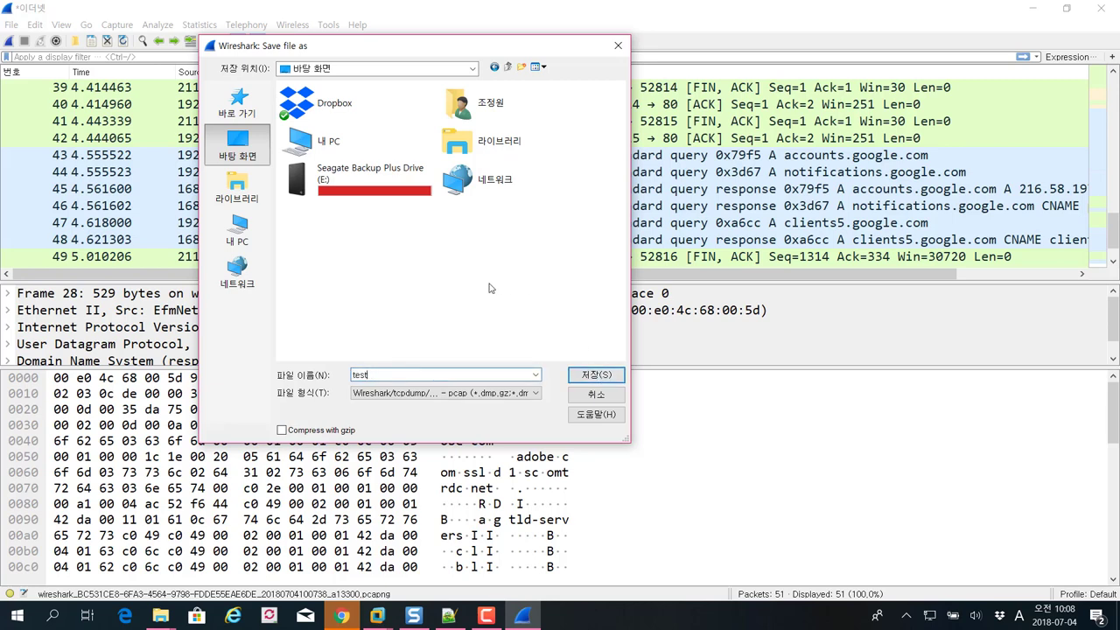
text(test)
key(Return)
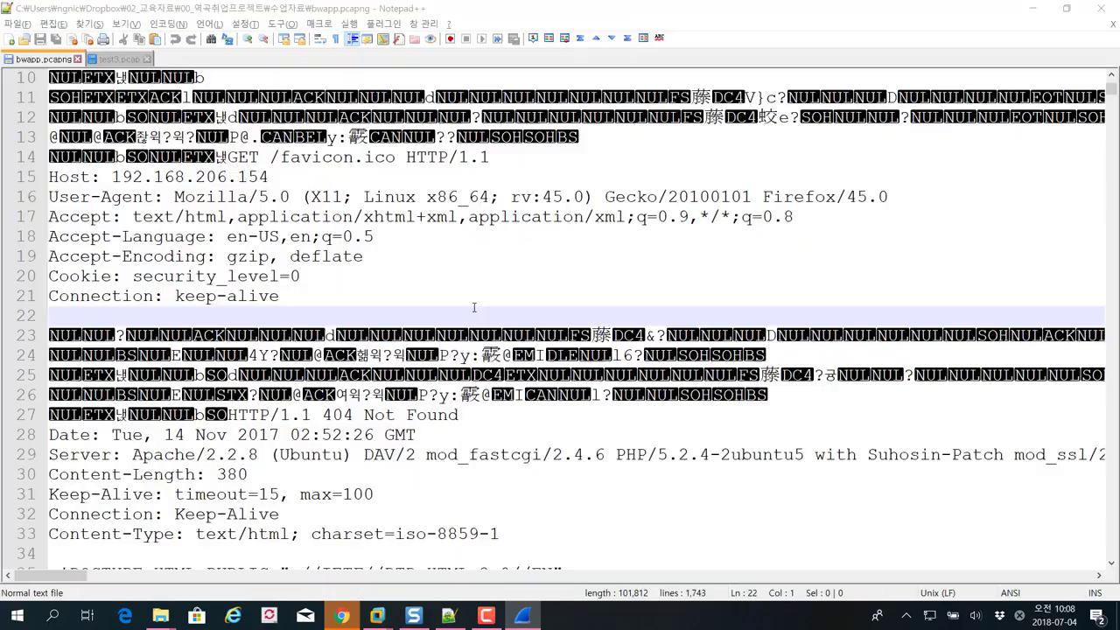
Show the desktop and open the saved test.pcap file in Notepad++
key(super+d)
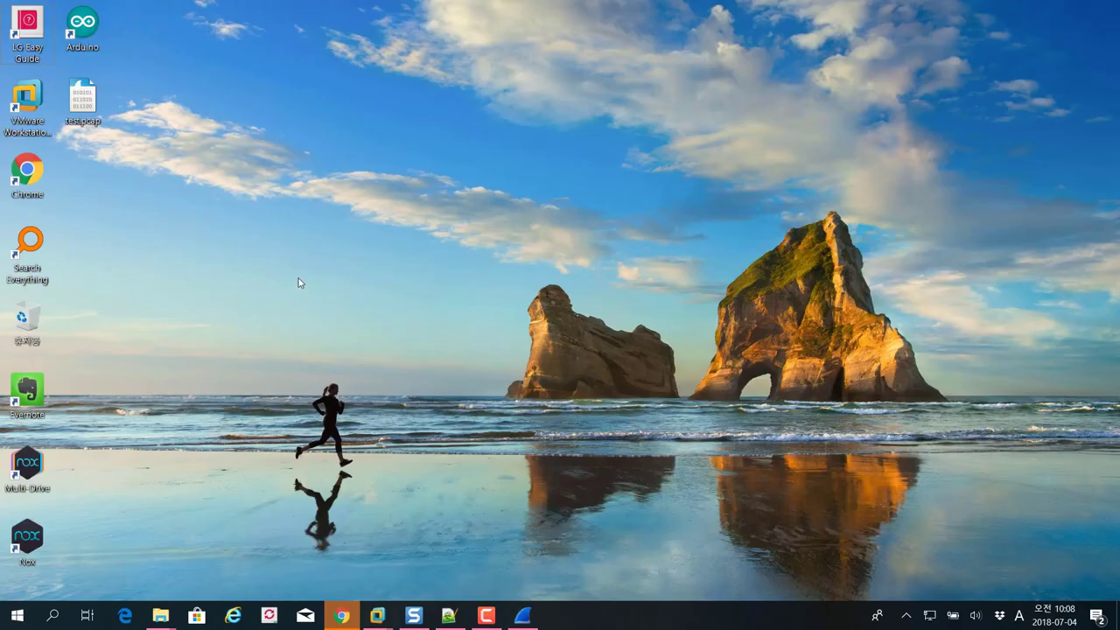
right_click(87, 124)
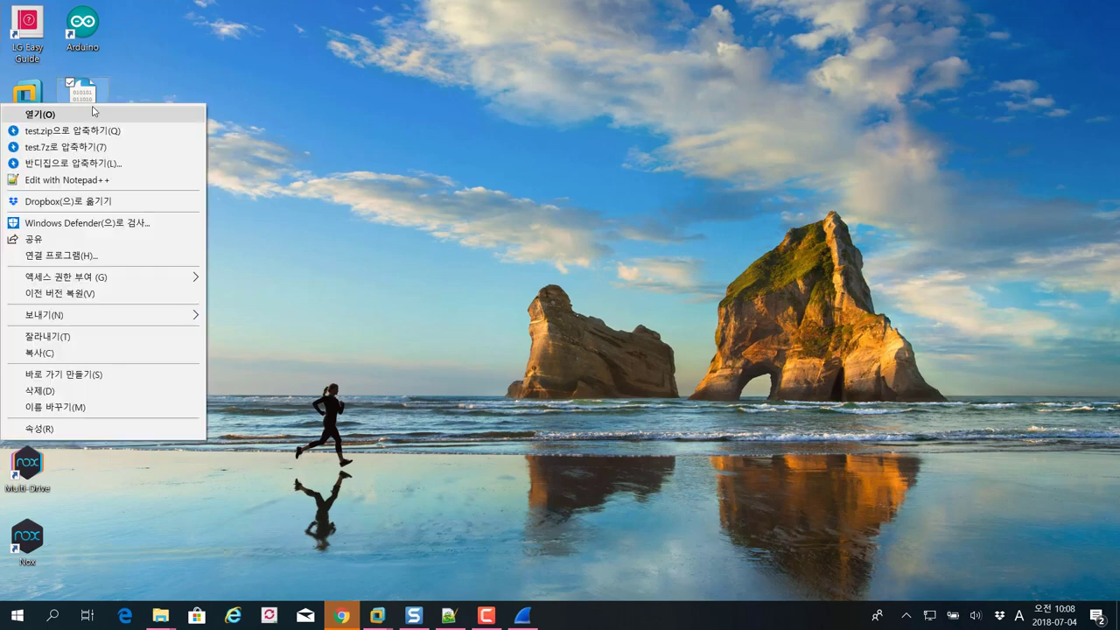
click(83, 179)
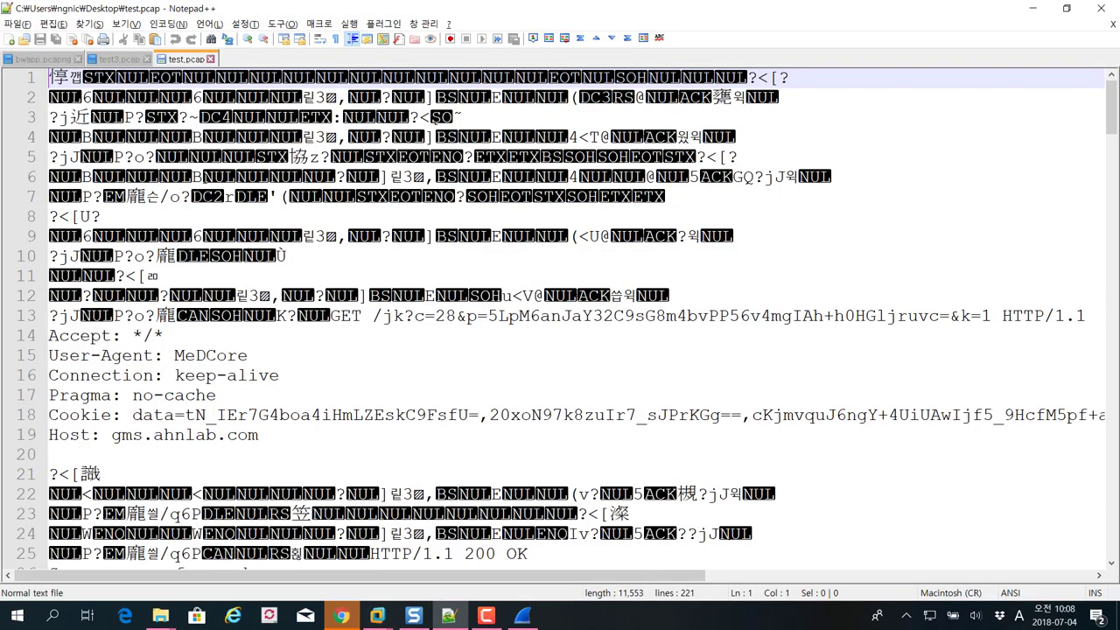
Close the test3.pcap file and look through the raw contents of test.pcap
scroll(284, 197, down, 15)
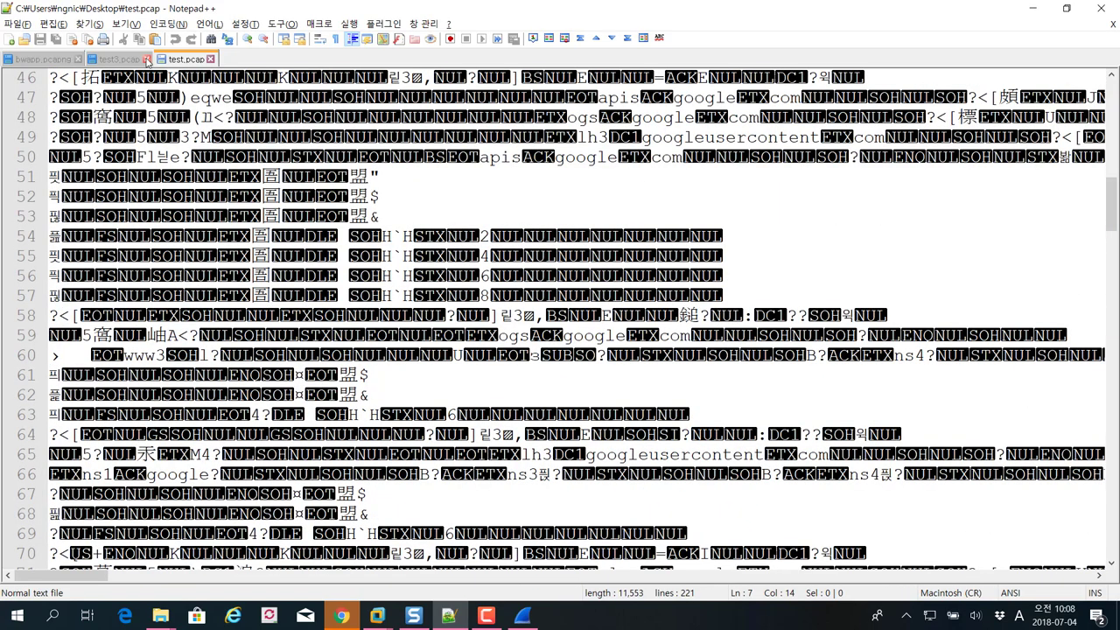
click(229, 176)
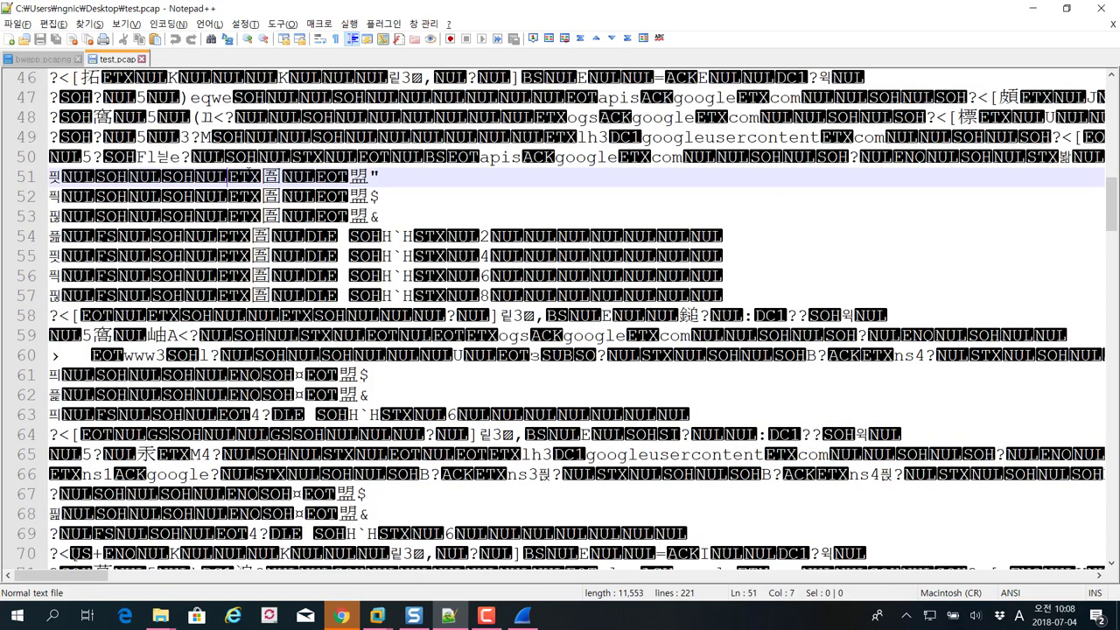
scroll(250, 172, down, 16)
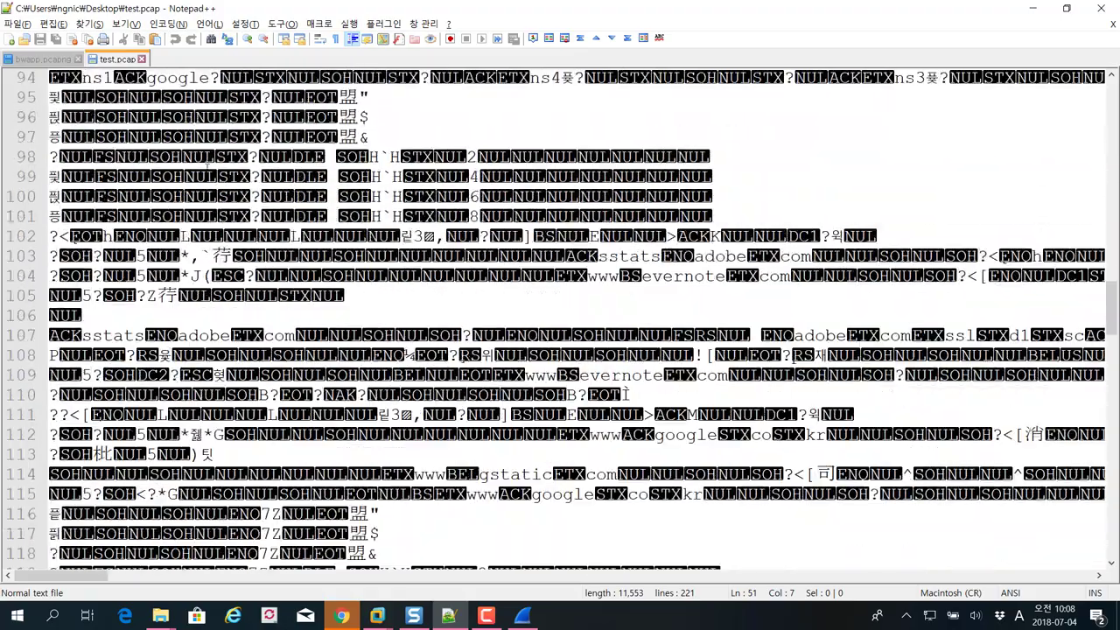
Switch to bwapp.pcapng and examine how its HTTP headers and HTML content appear as raw text
click(52, 61)
scroll(318, 234, down, 20)
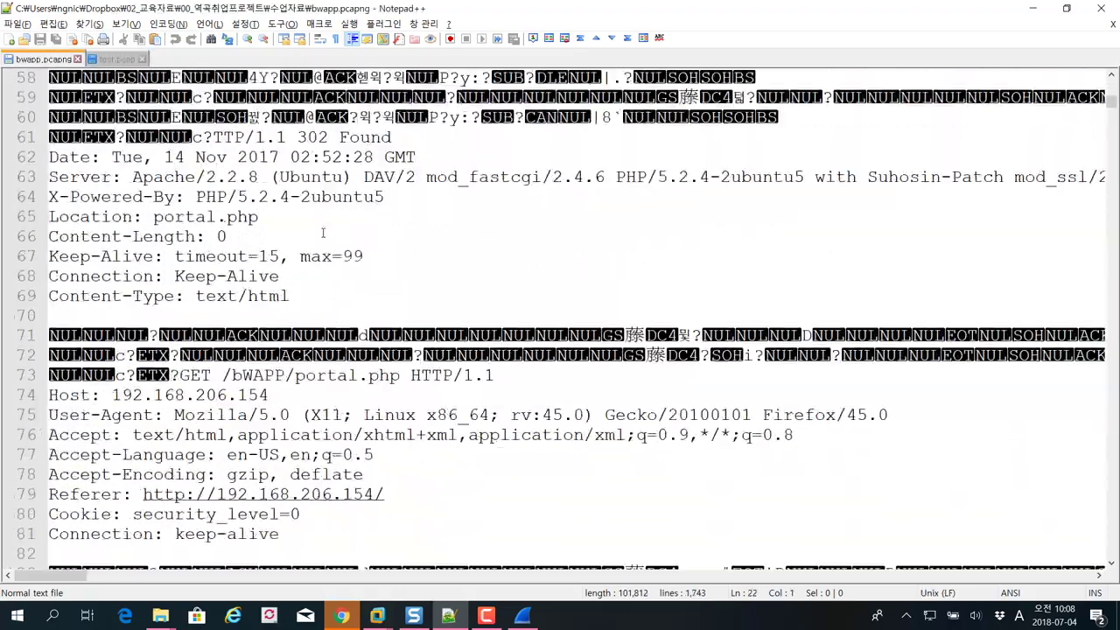
scroll(317, 234, down, 8)
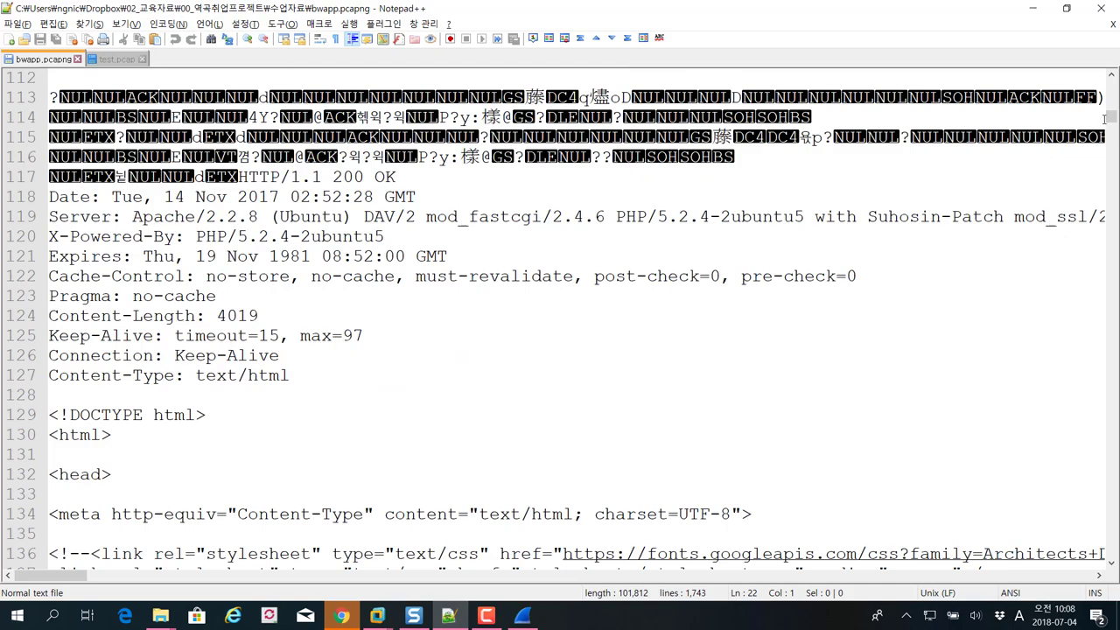
scroll(1116, 178, down, 16)
drag(1111, 133, 1112, 237)
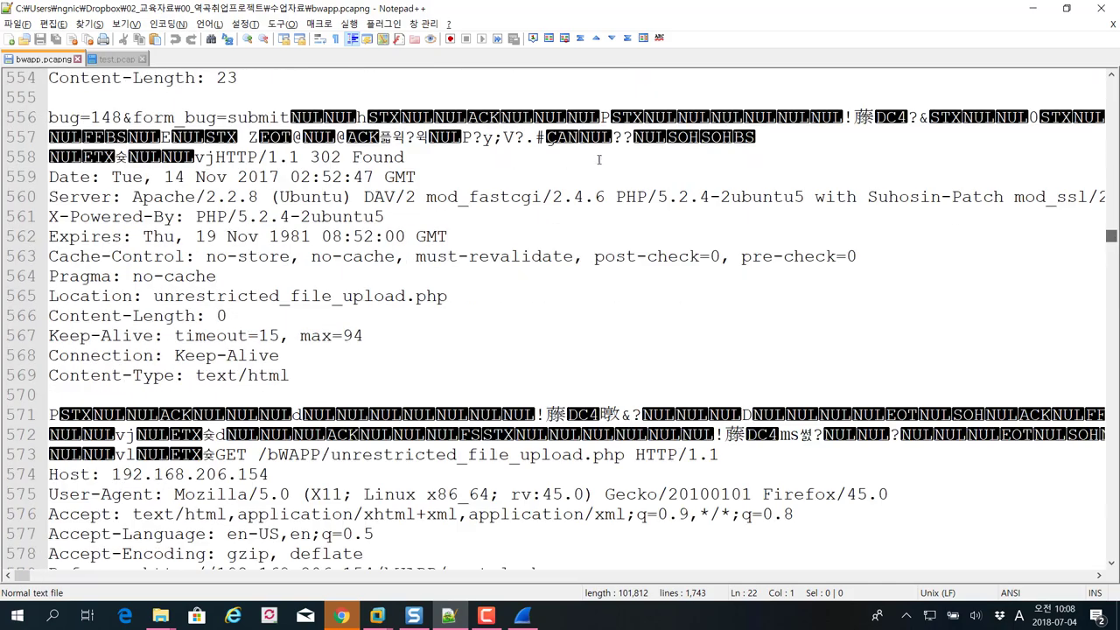
Return to test.pcap and examine its raw packet contents, ending at the beginning of the file
click(116, 59)
scroll(497, 285, down, 12)
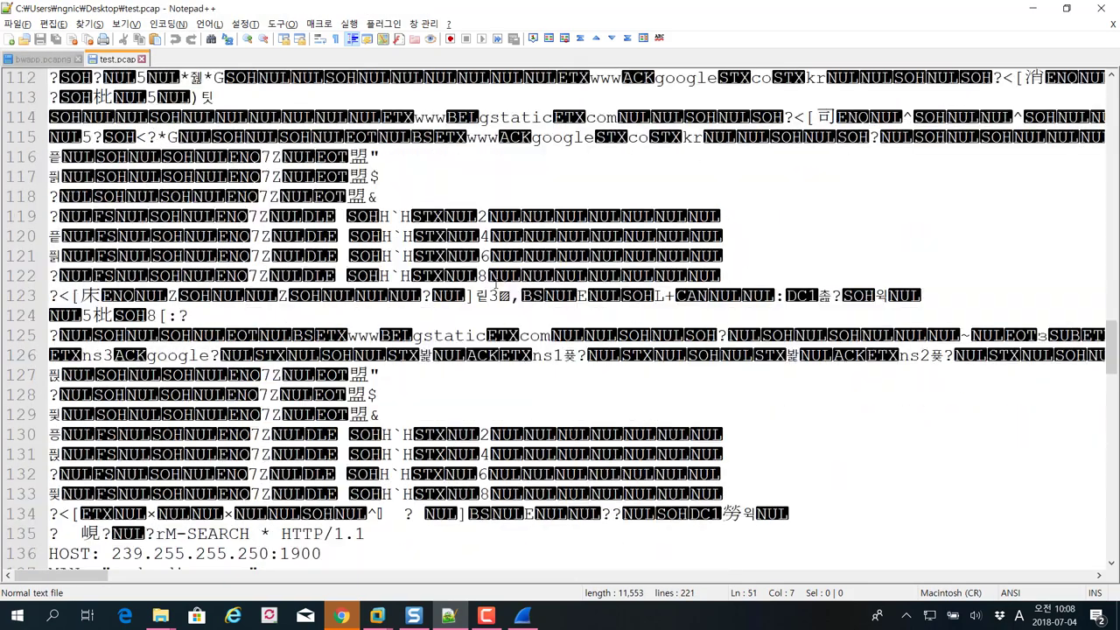
scroll(496, 284, down, 3)
scroll(496, 287, up, 19)
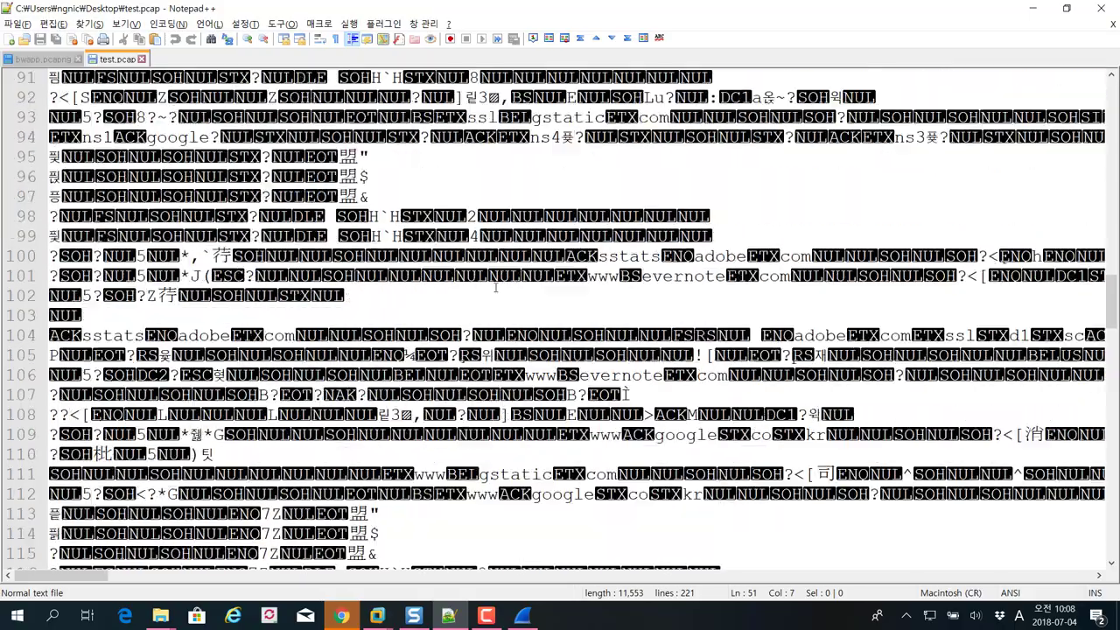
scroll(496, 287, up, 7)
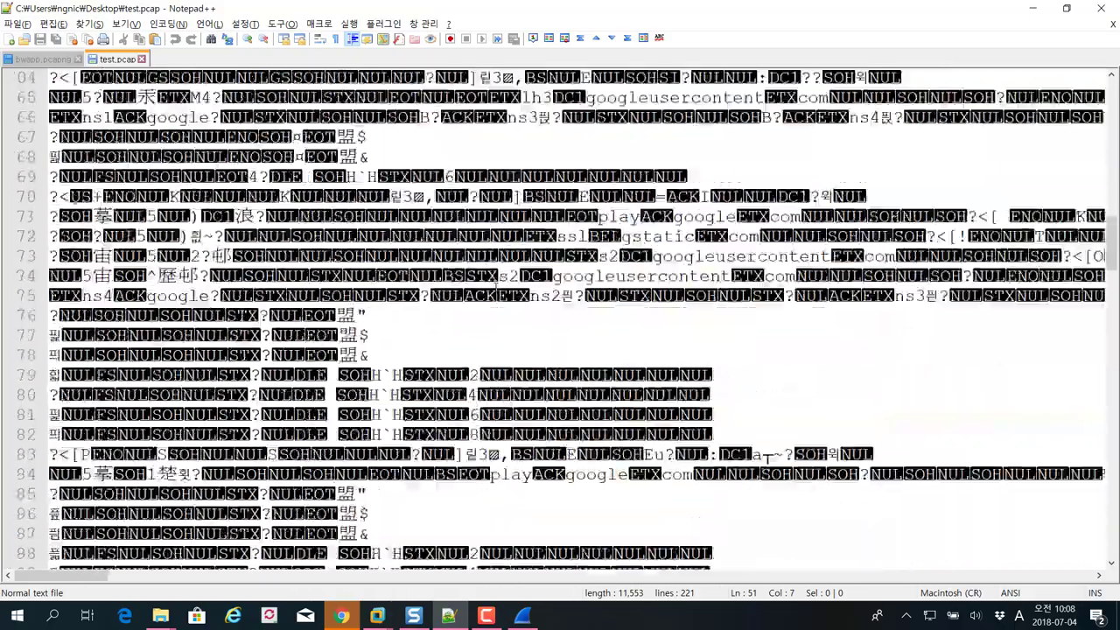
scroll(496, 287, up, 20)
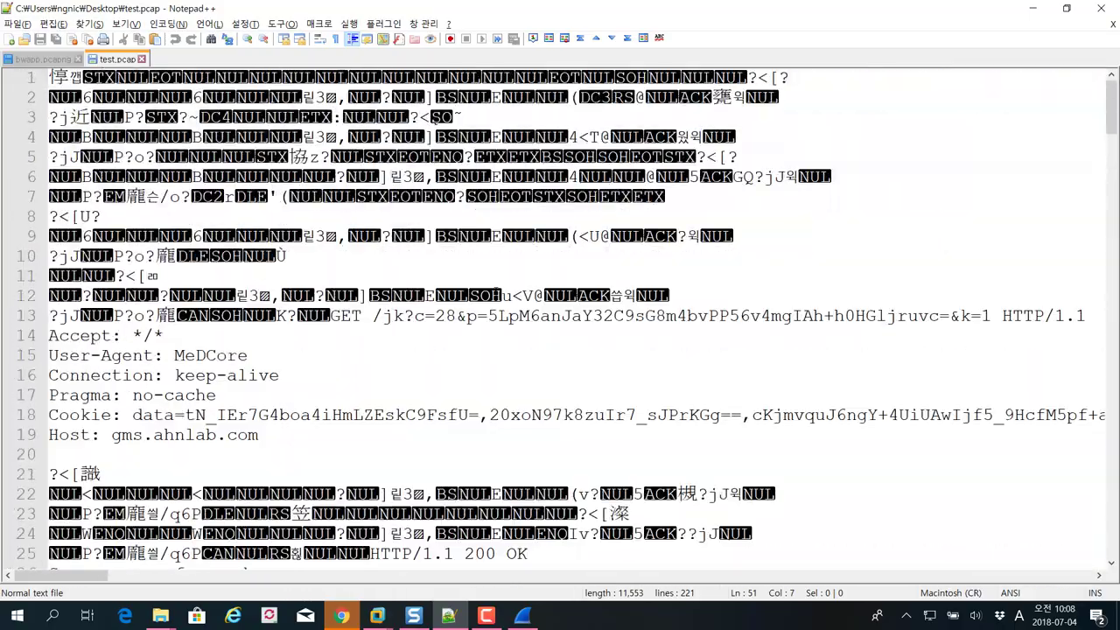
Compare the beginning of bwapp.pcapng with the beginning of test.pcap
click(27, 59)
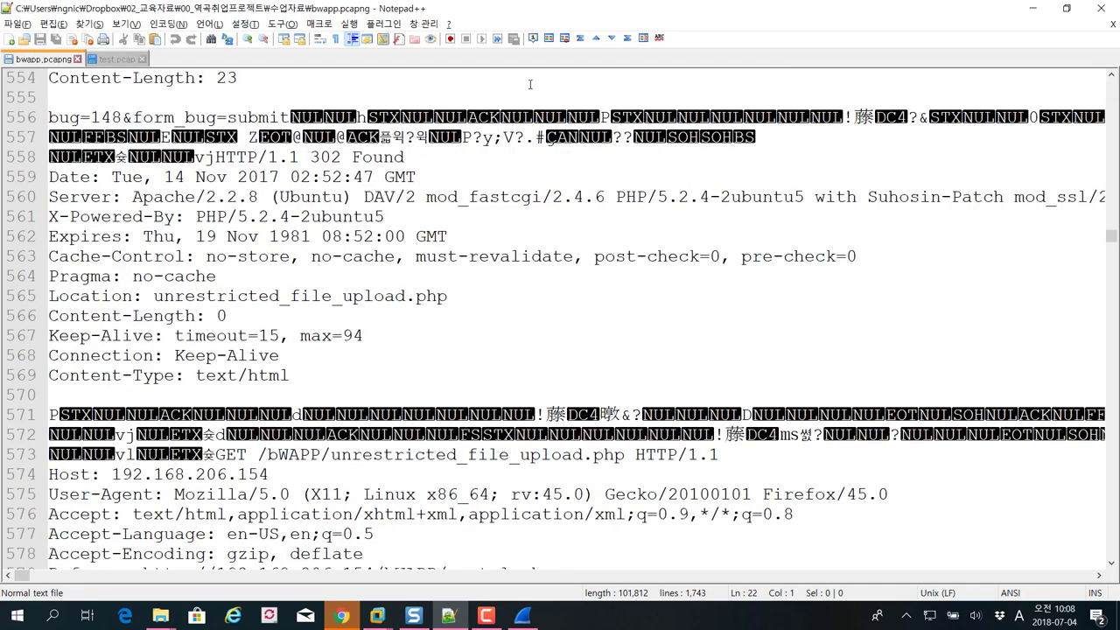
drag(1112, 230, 1113, 68)
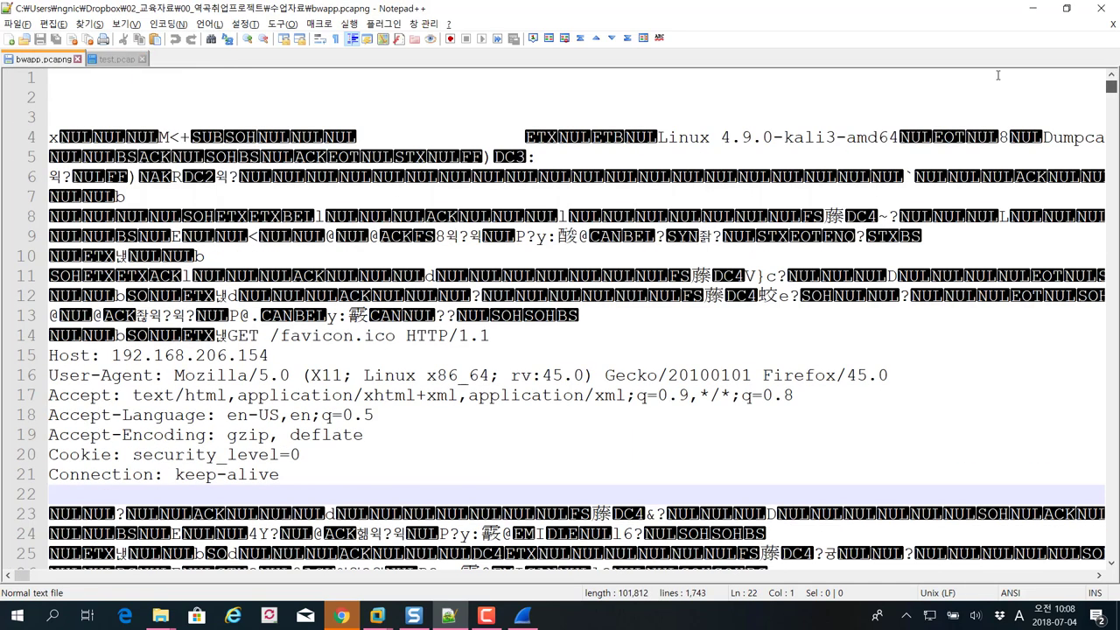
click(120, 60)
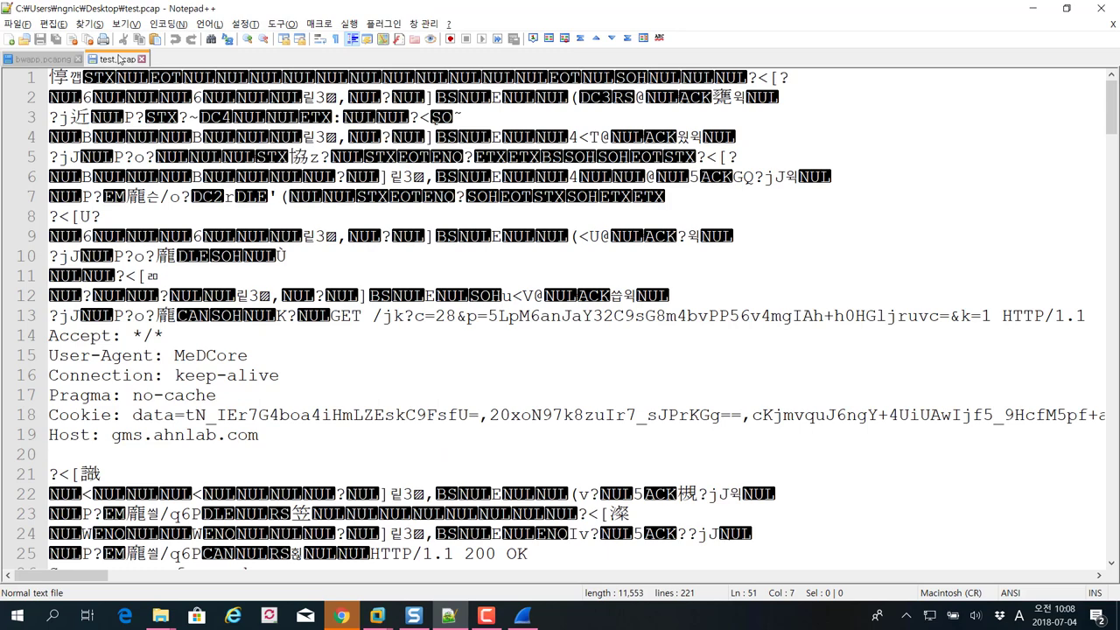
Read through bwapp.pcapng from its first lines, examining the HTTP requests, page source and login form submission
click(42, 59)
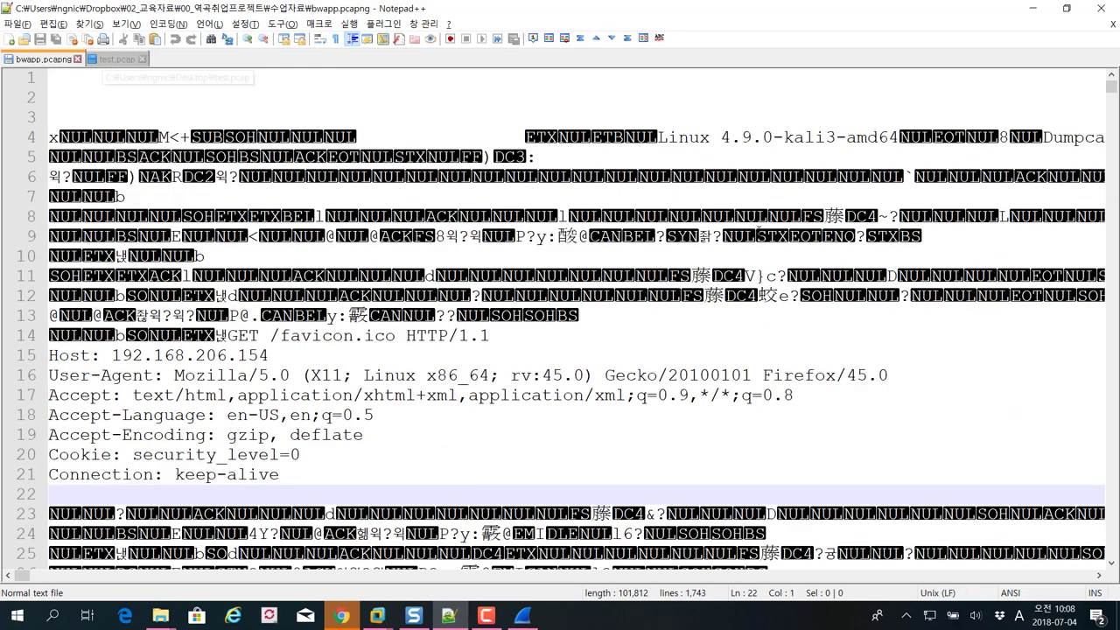
scroll(560, 315, down, 20)
scroll(750, 239, down, 12)
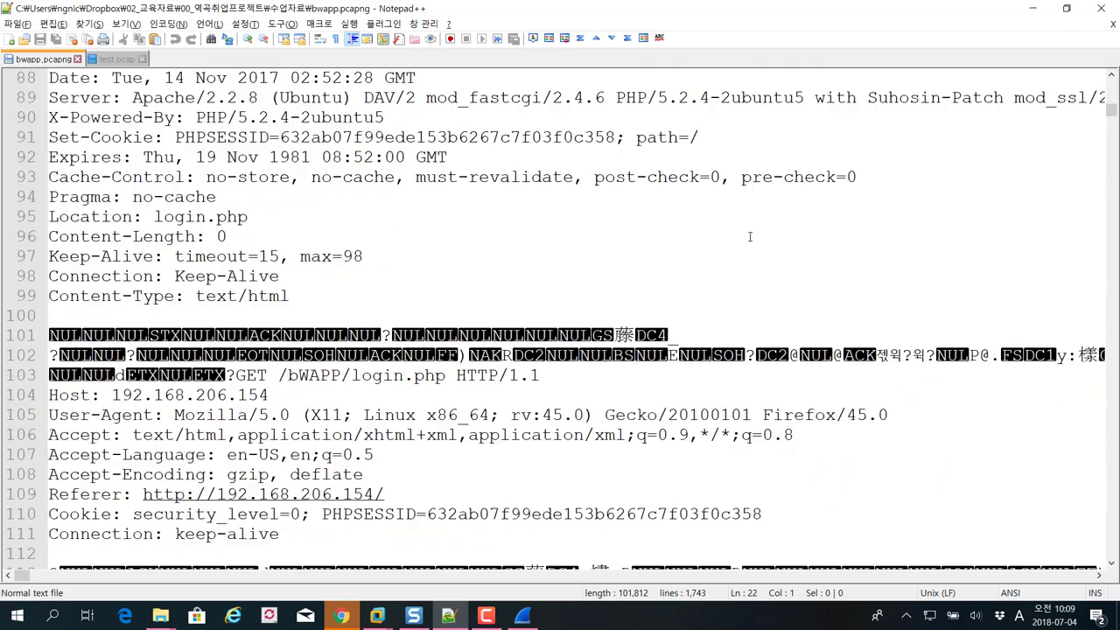
scroll(750, 239, down, 7)
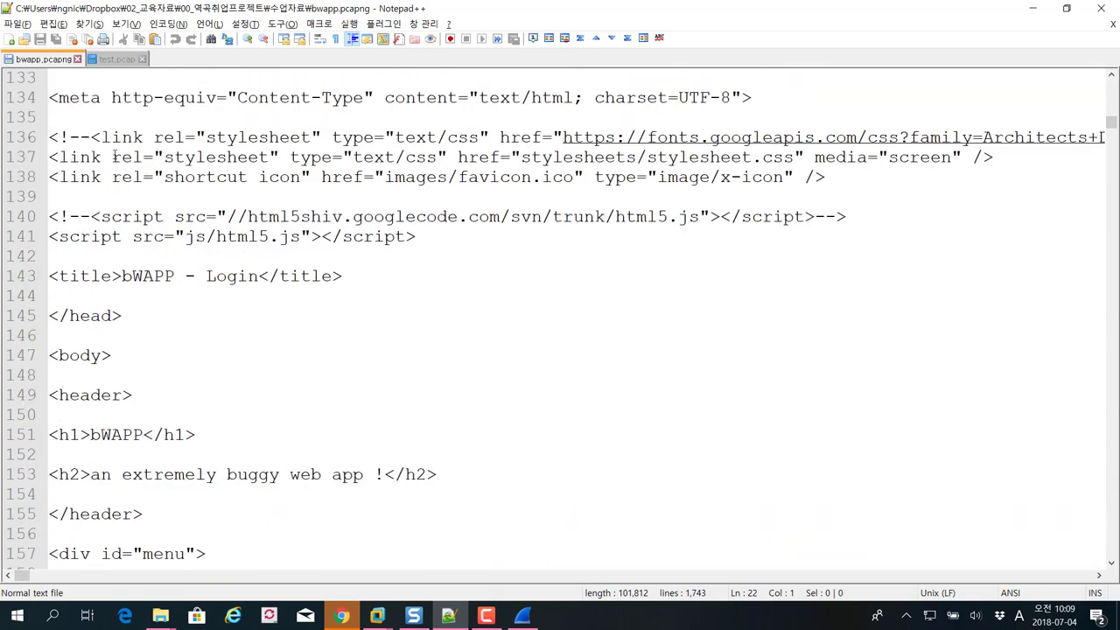
scroll(115, 156, down, 20)
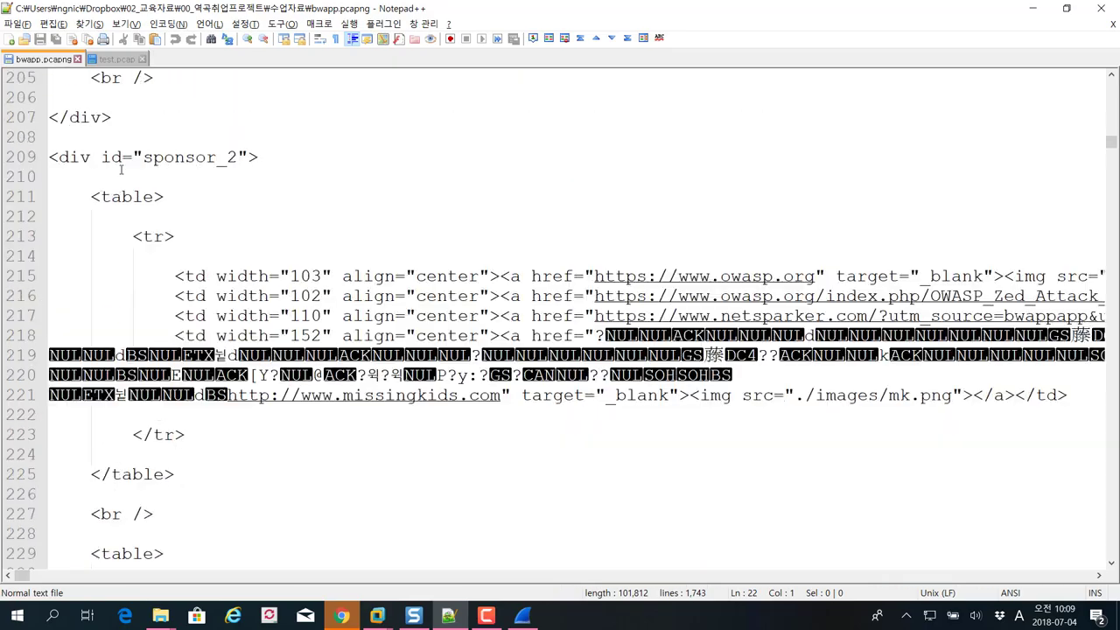
scroll(121, 170, down, 20)
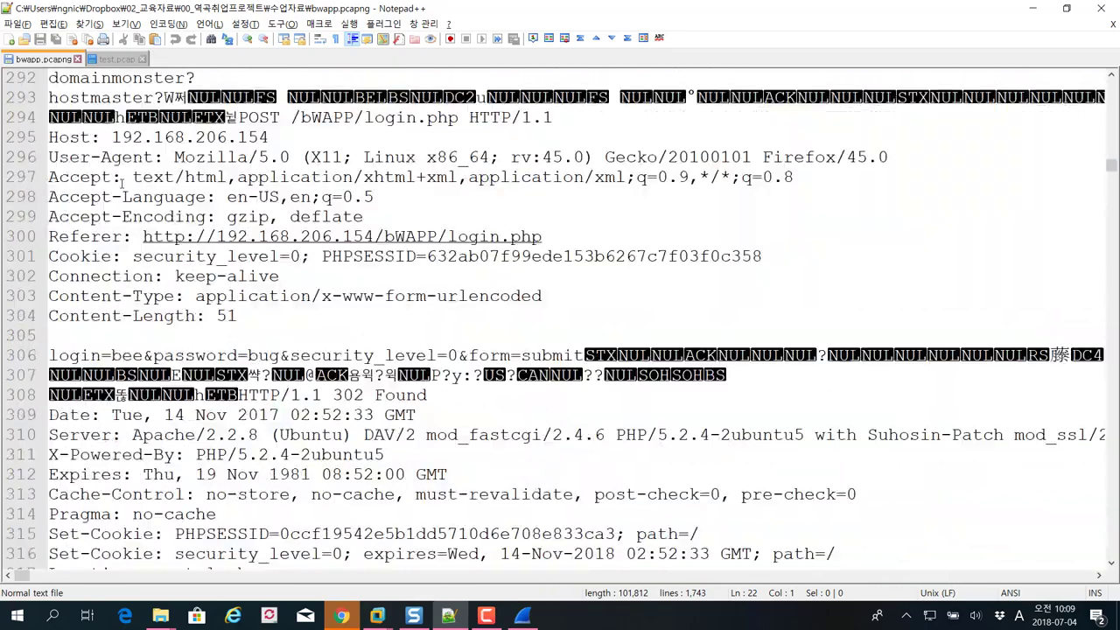
scroll(121, 181, down, 15)
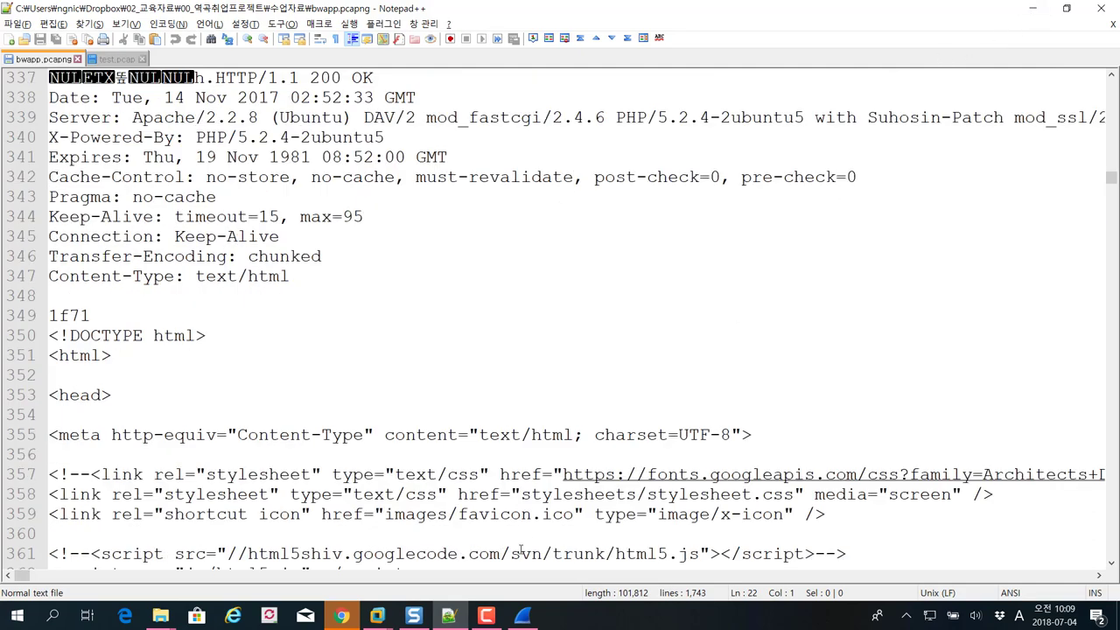
Switch to Wireshark, open the capture options and examine the output format and automatic file creation settings
click(522, 616)
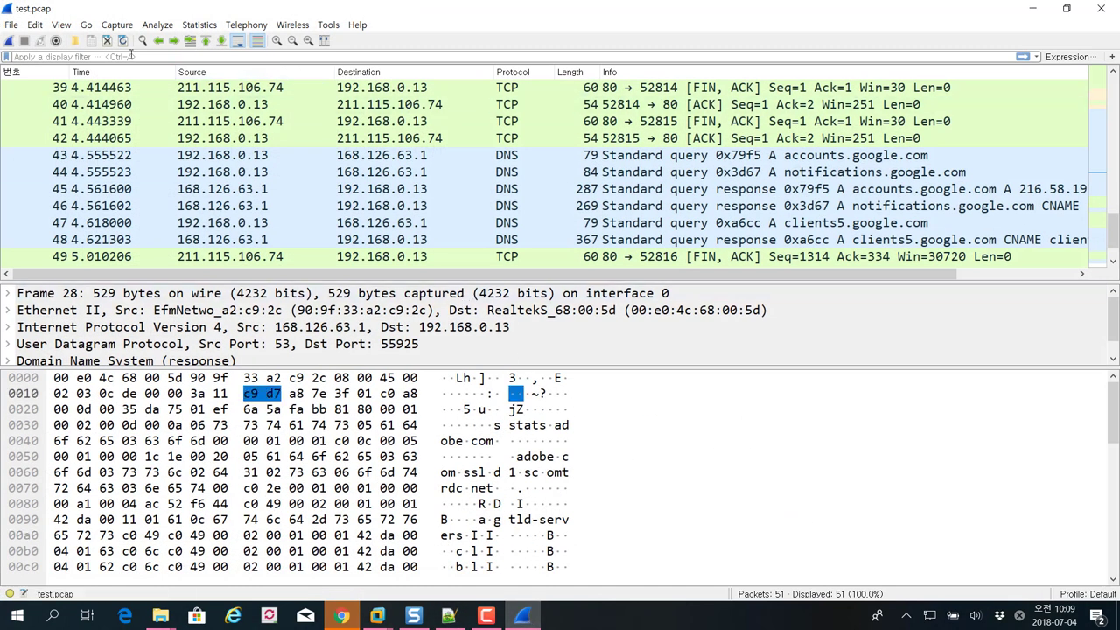
click(115, 24)
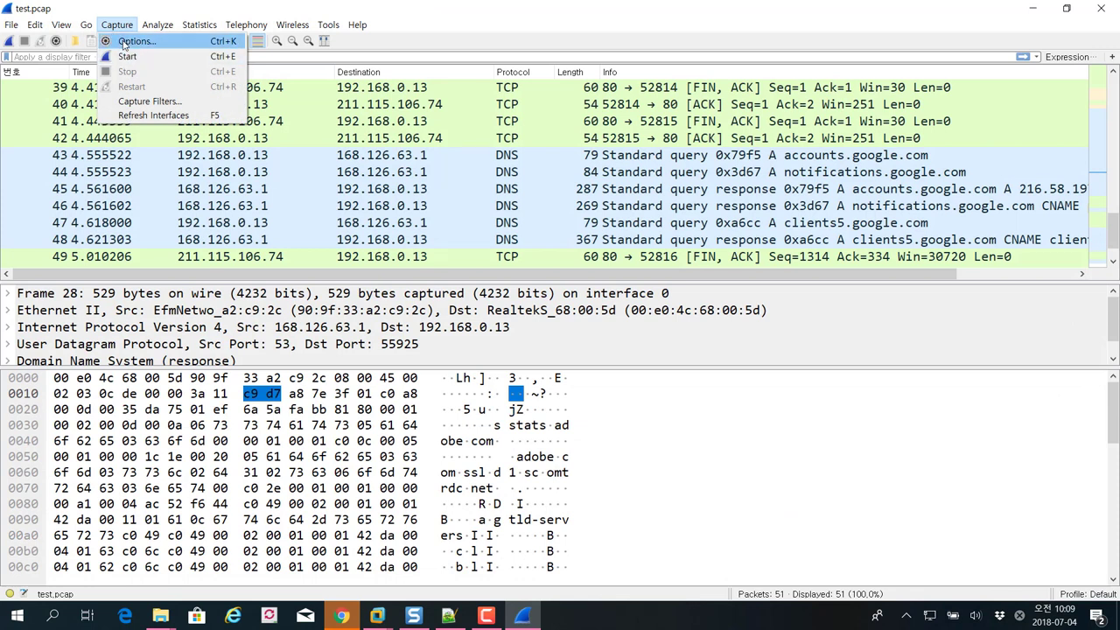
click(124, 42)
click(325, 172)
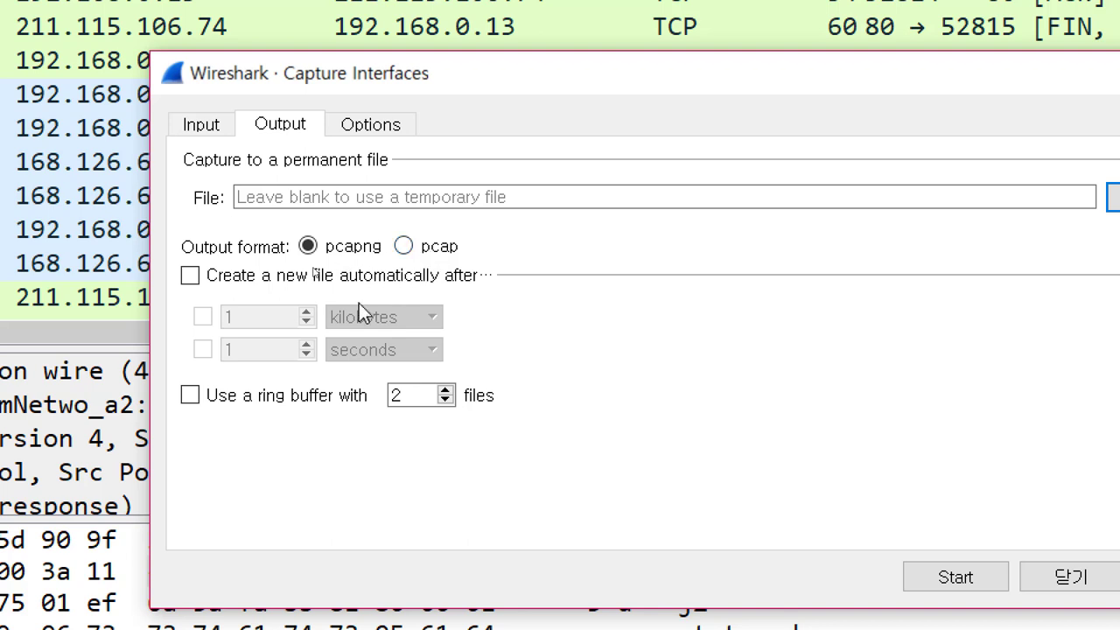
mouse_move(249, 282)
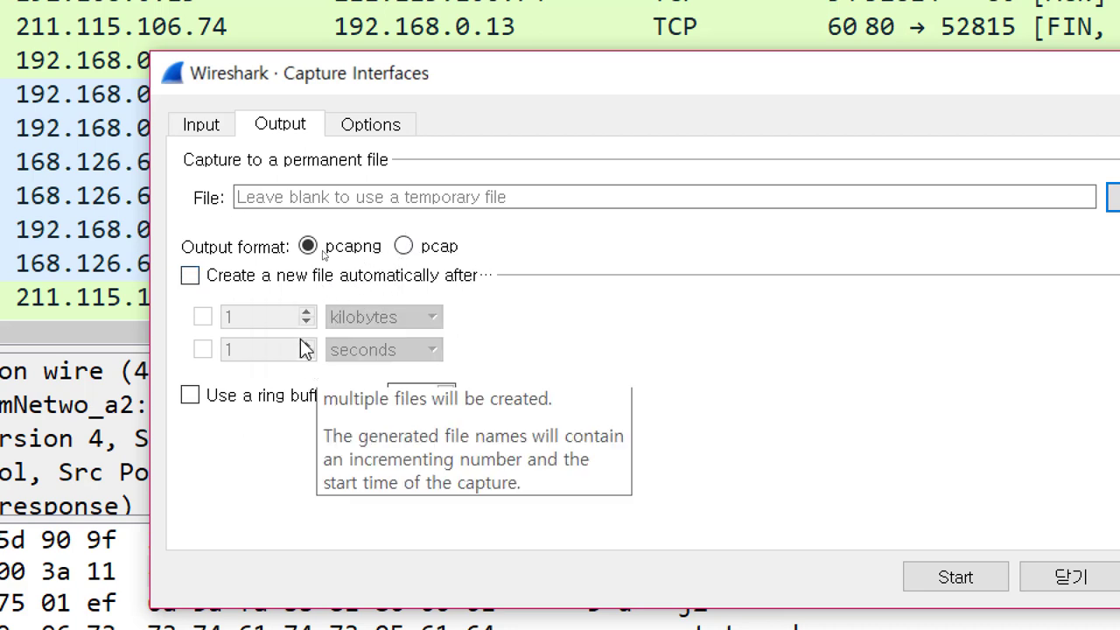
mouse_move(311, 276)
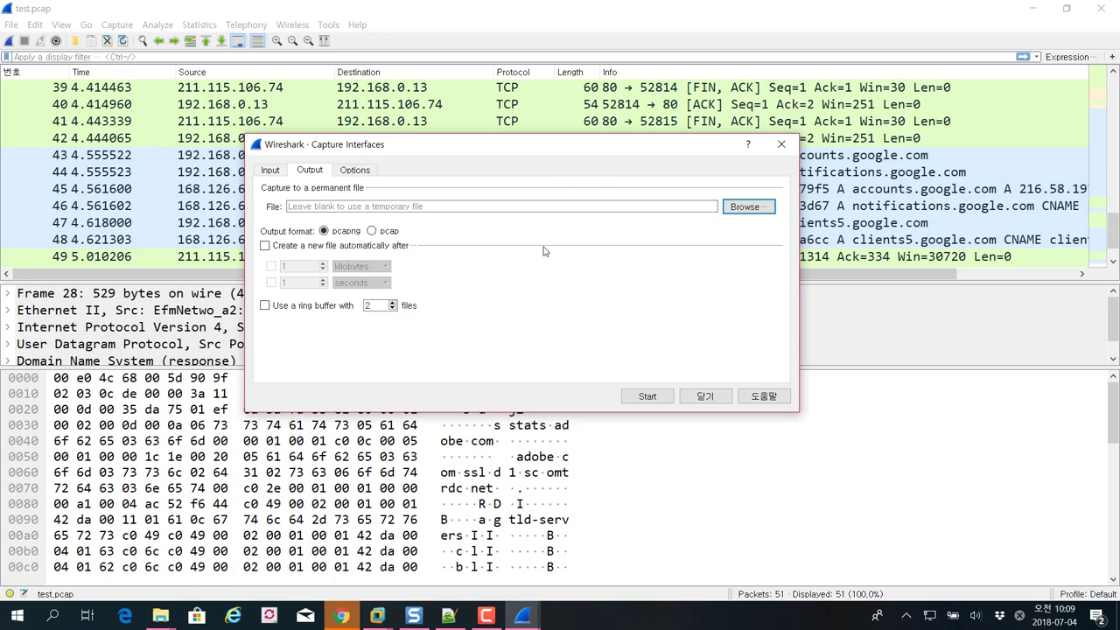
click(487, 615)
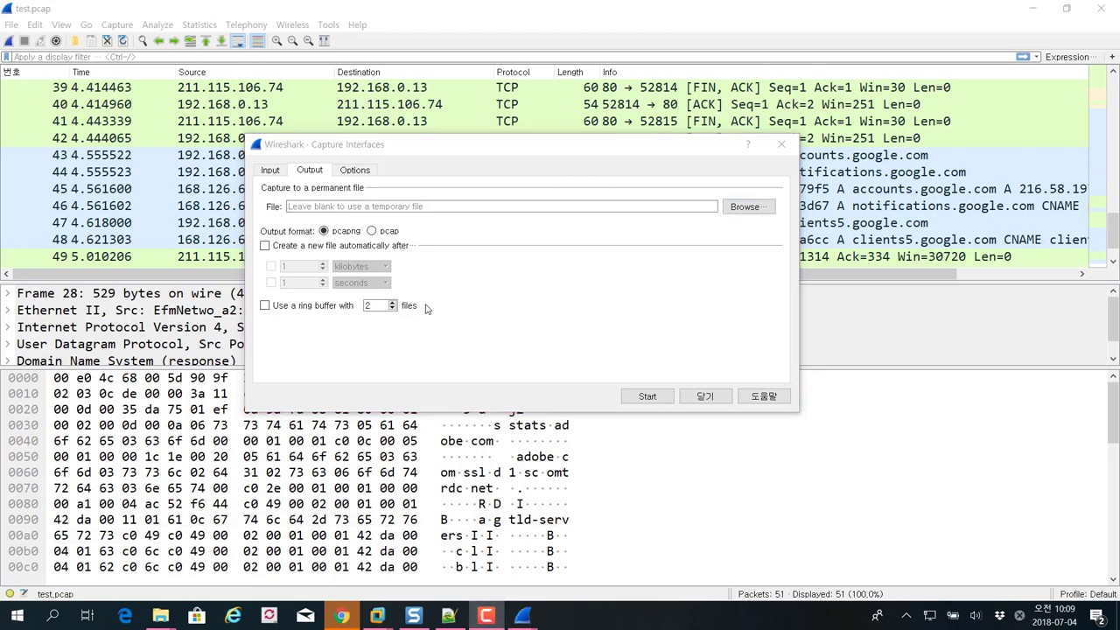
drag(427, 157, 364, 153)
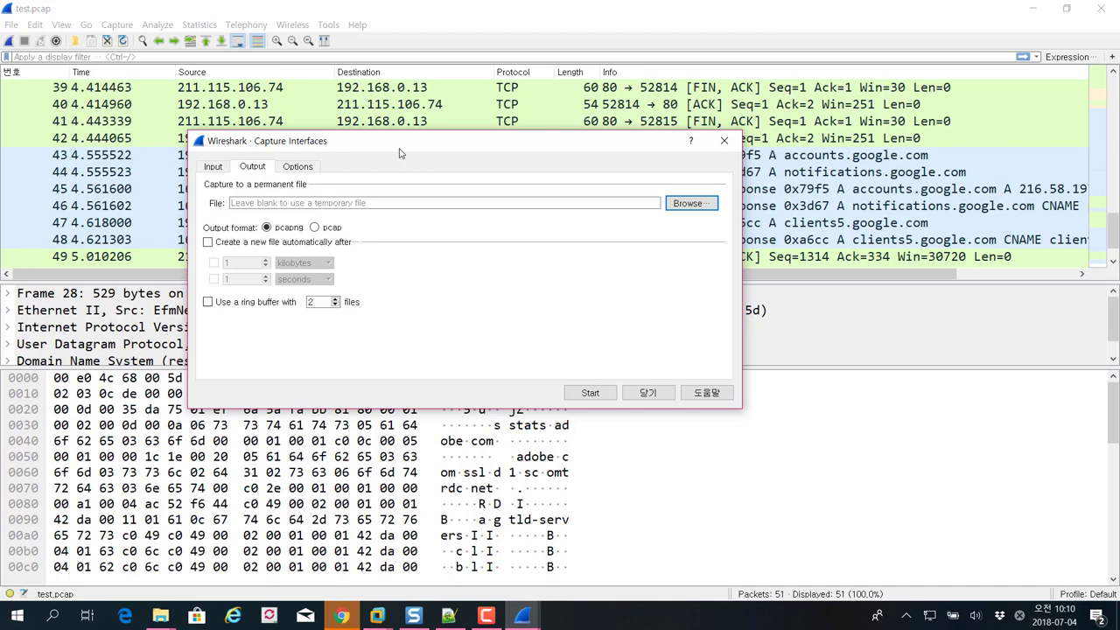
drag(402, 154, 407, 145)
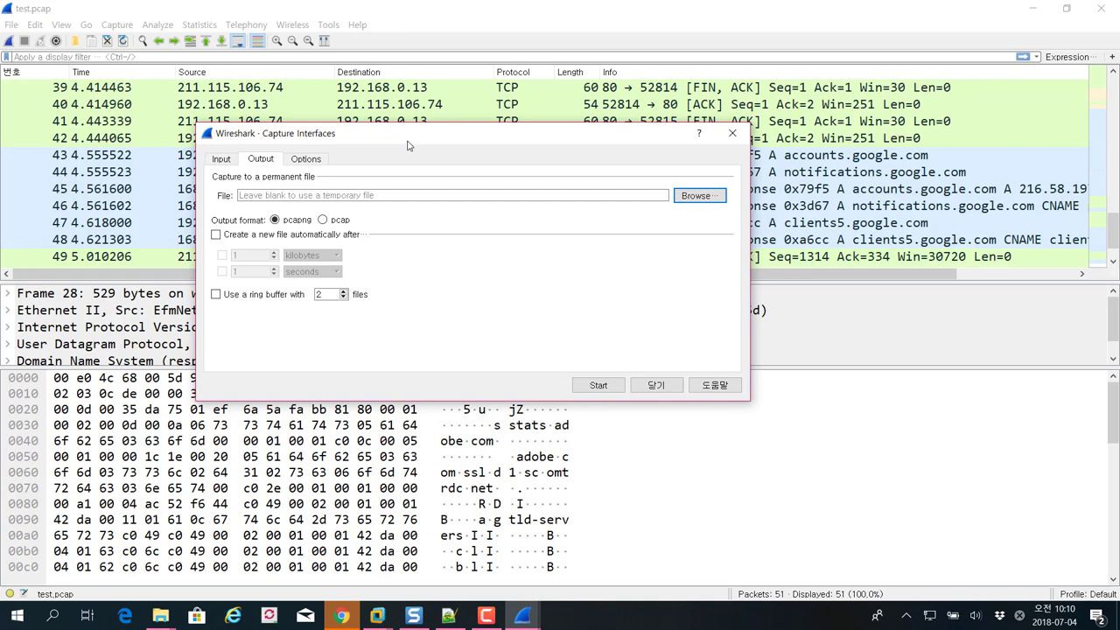
drag(407, 145, 448, 140)
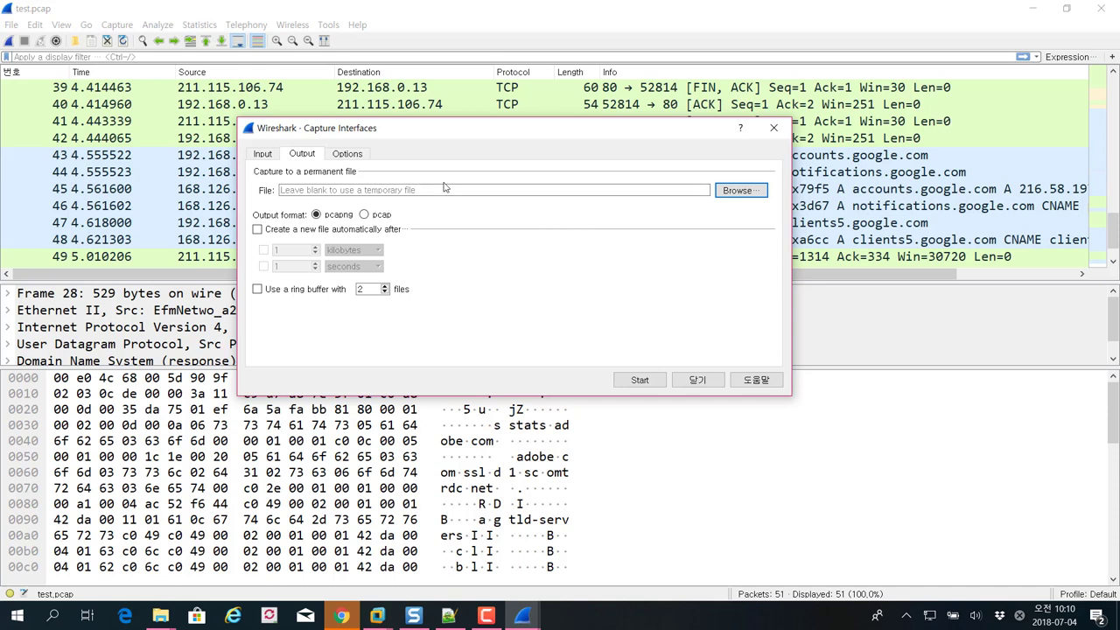
Enable creating a new file automatically during capture, and review the available file size and time units
click(276, 232)
click(276, 232)
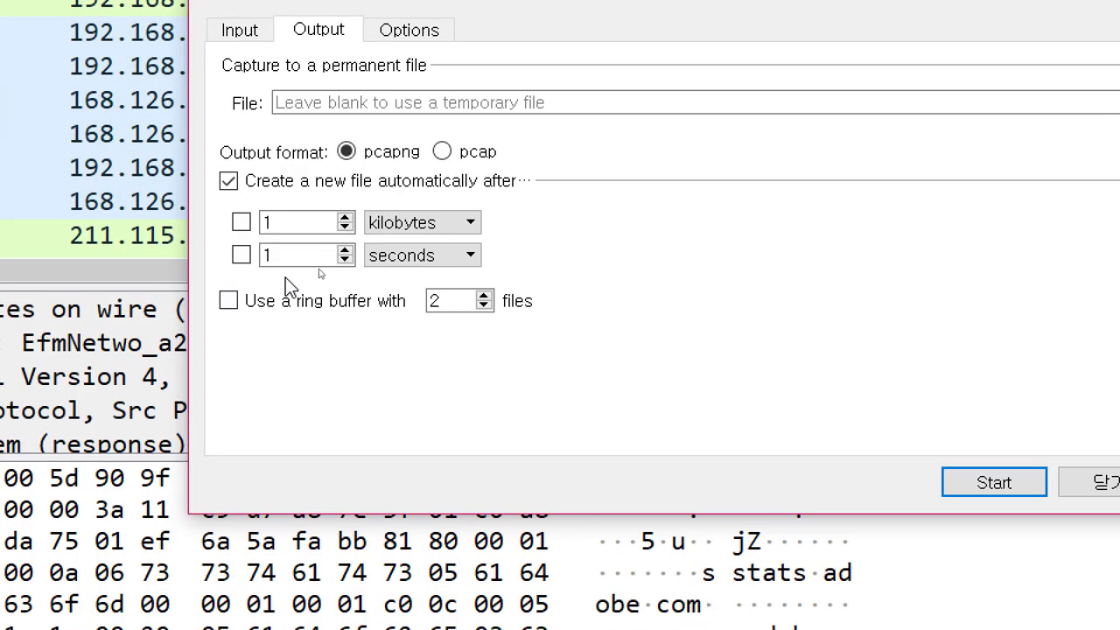
click(394, 224)
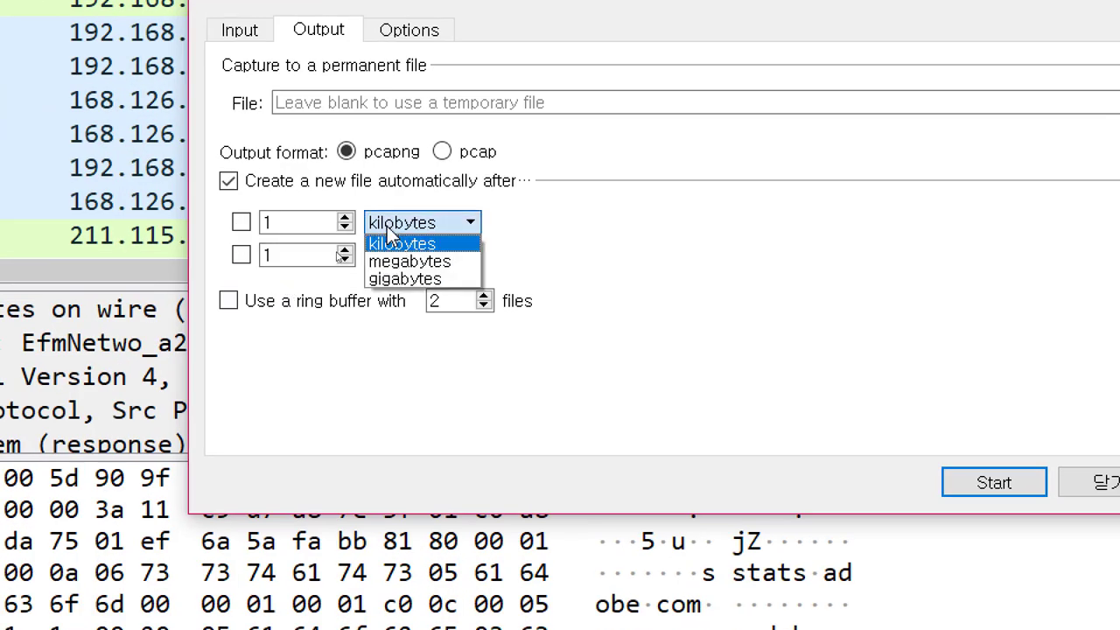
click(389, 228)
click(385, 258)
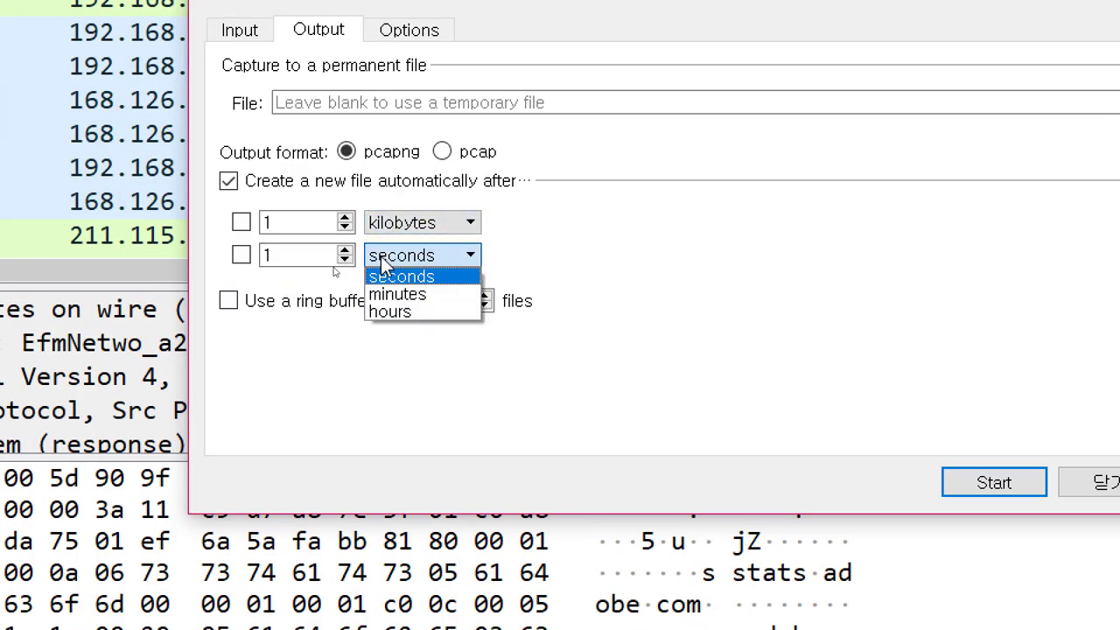
click(386, 261)
click(263, 254)
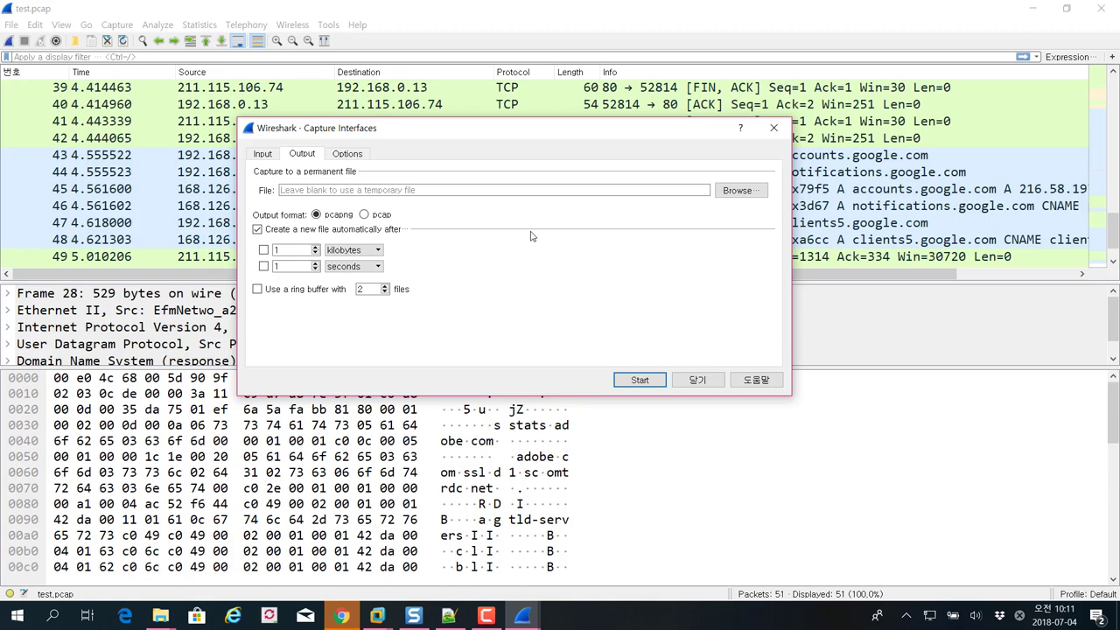
Disable automatic creation of new files, and examine the real-time packet list and automatic scrolling options for live capture
click(347, 231)
click(348, 154)
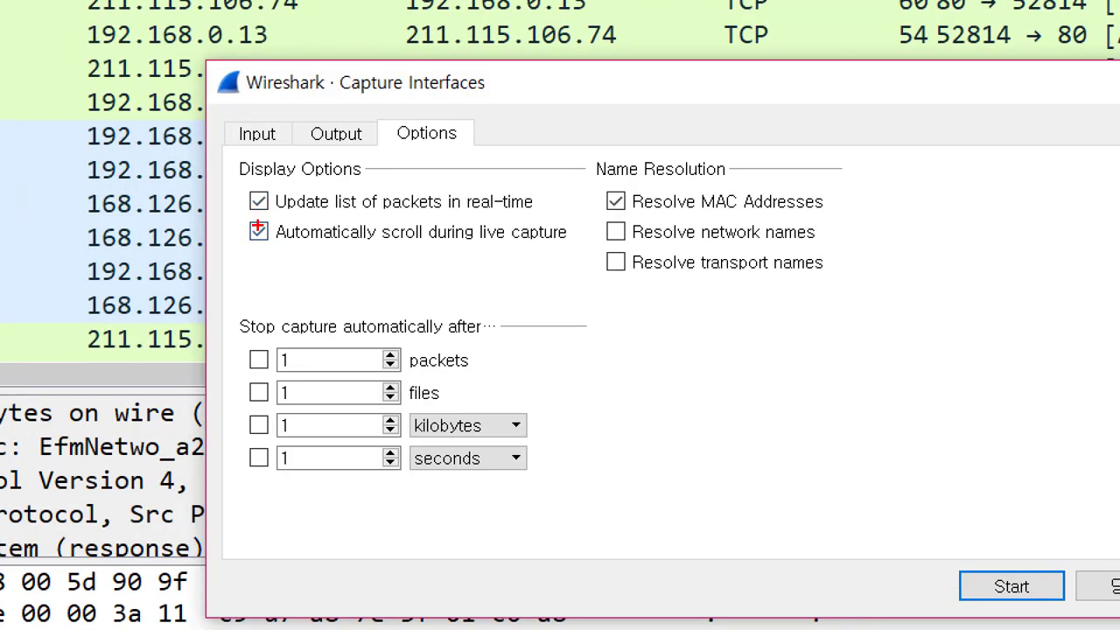
mouse_move(243, 253)
mouse_down()
mouse_move(547, 261)
mouse_move(585, 189)
mouse_move(406, 170)
mouse_move(222, 224)
mouse_move(217, 268)
mouse_up()
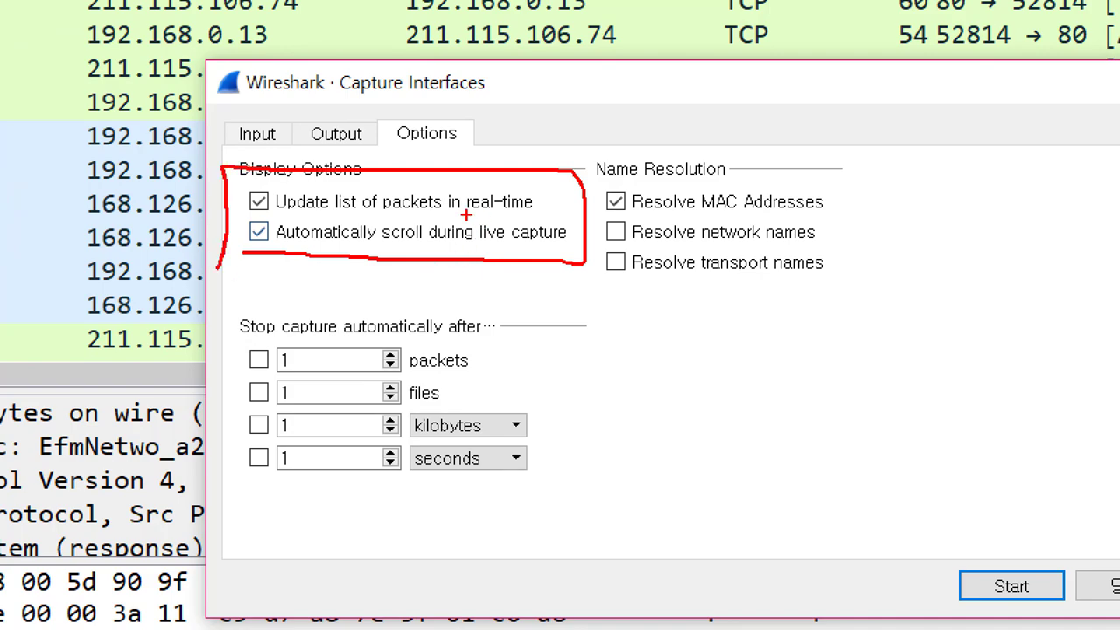
drag(466, 214, 545, 214)
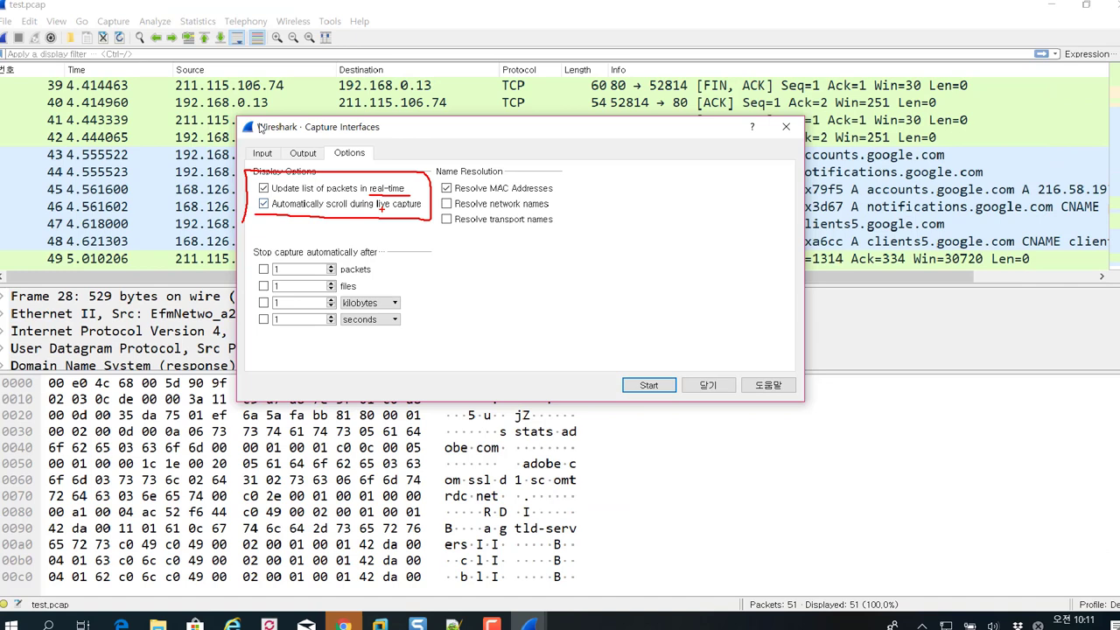
key(Escape)
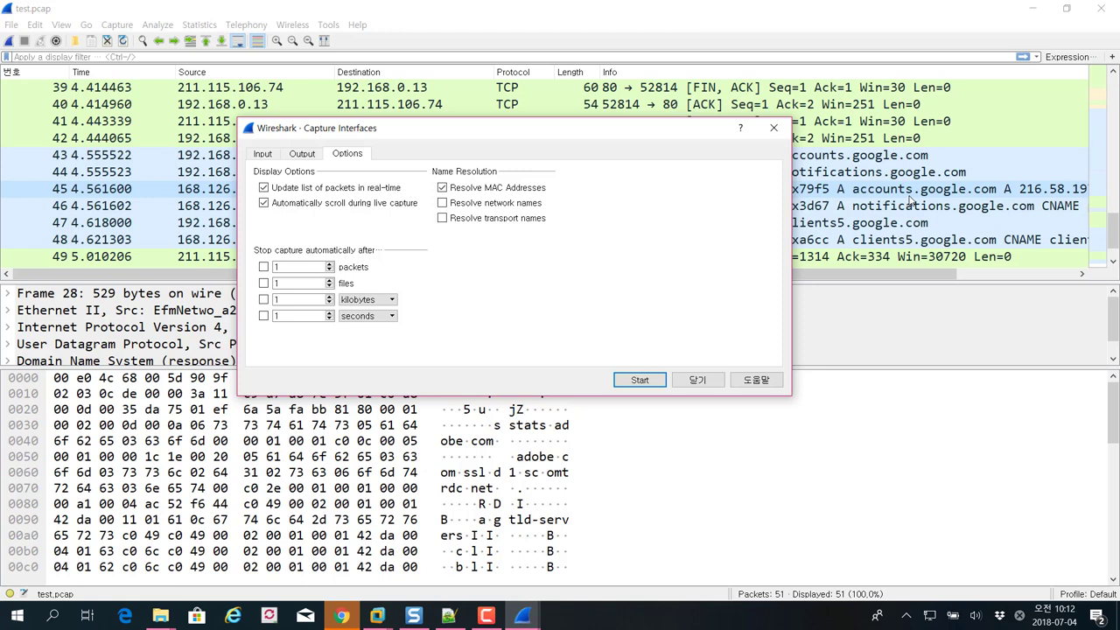
Review the capture output and display settings once more, and return to the list of input interfaces
click(304, 157)
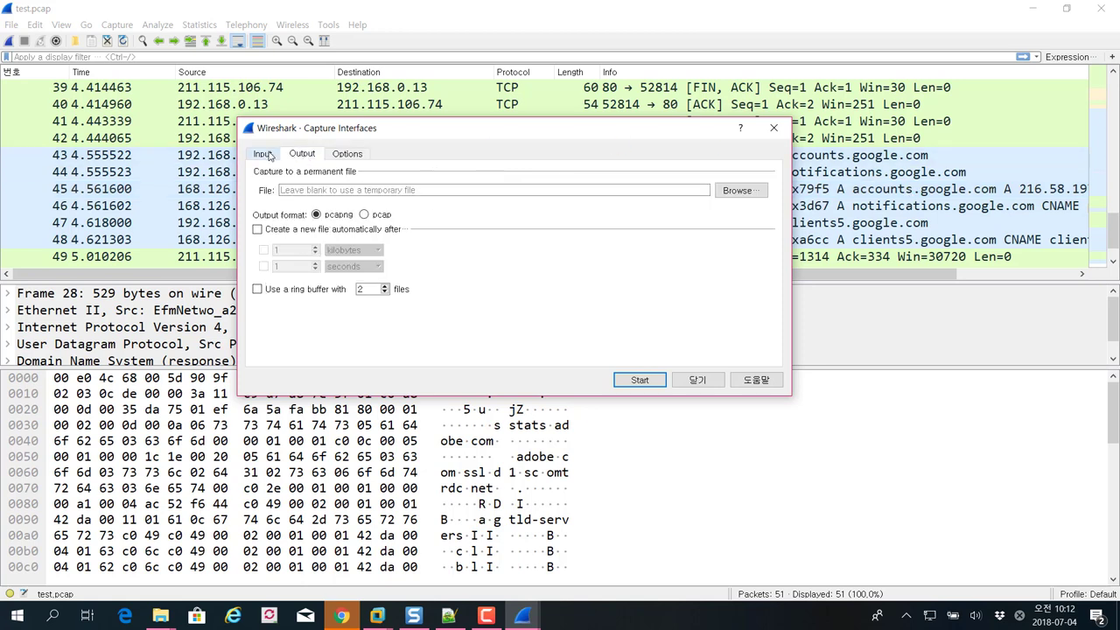
drag(330, 134, 325, 125)
click(343, 144)
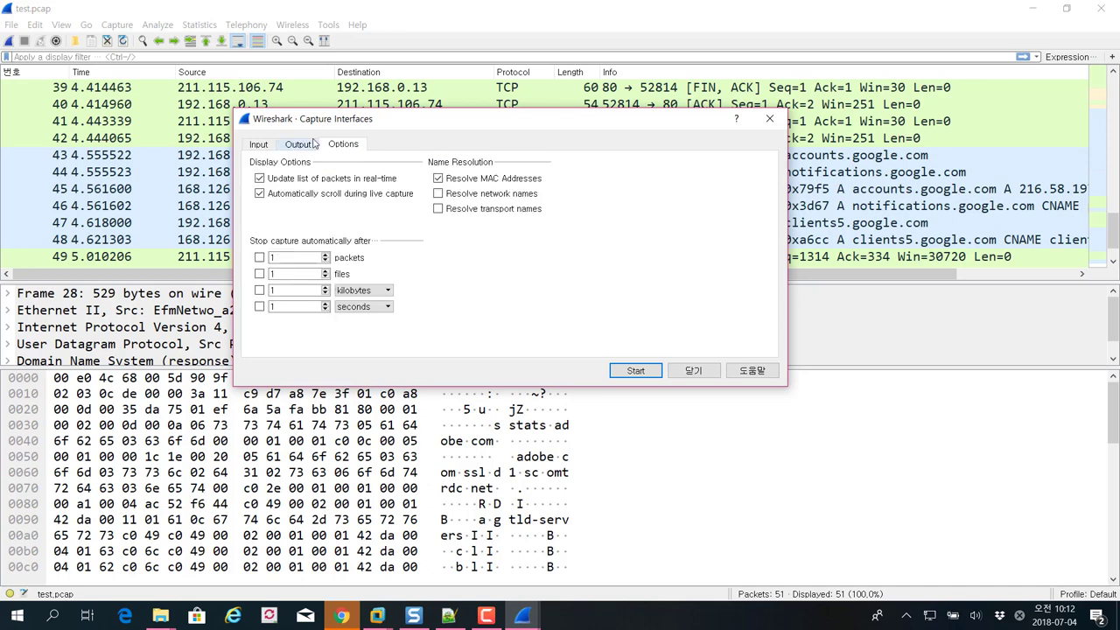
click(298, 144)
click(270, 146)
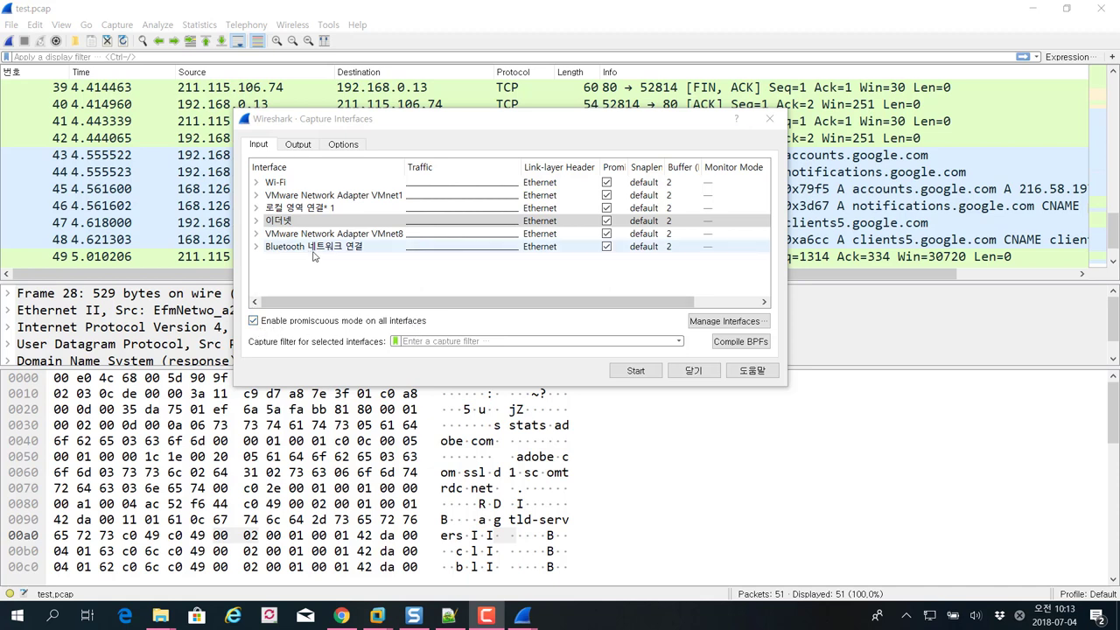
Review the capture filter setting and the 이더넷 interface, and close the capture options without starting a capture
click(575, 342)
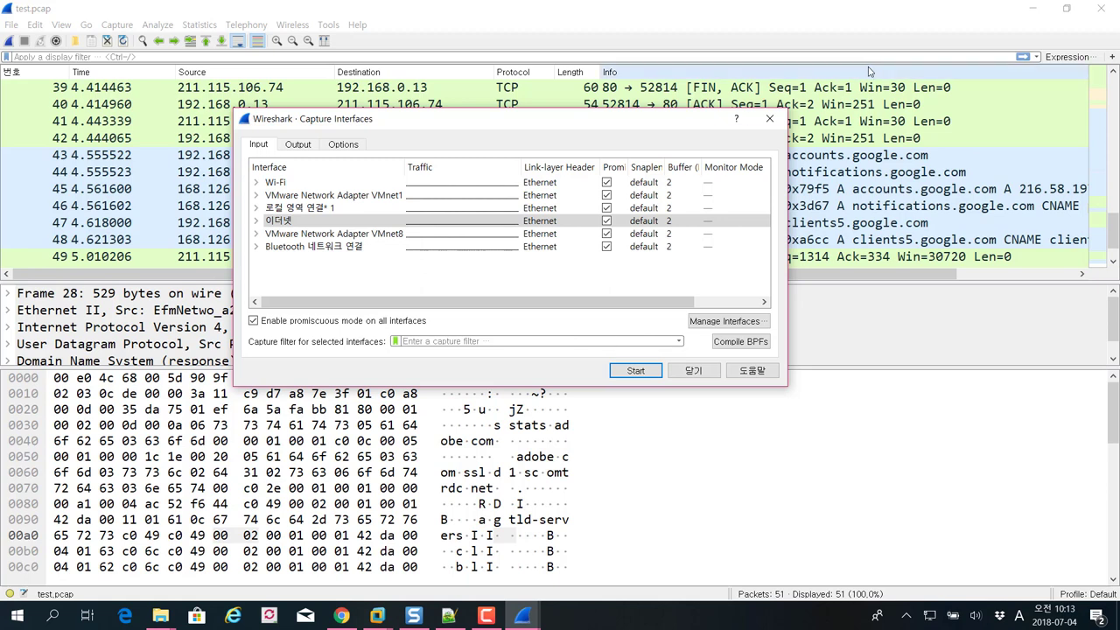
drag(700, 125, 693, 112)
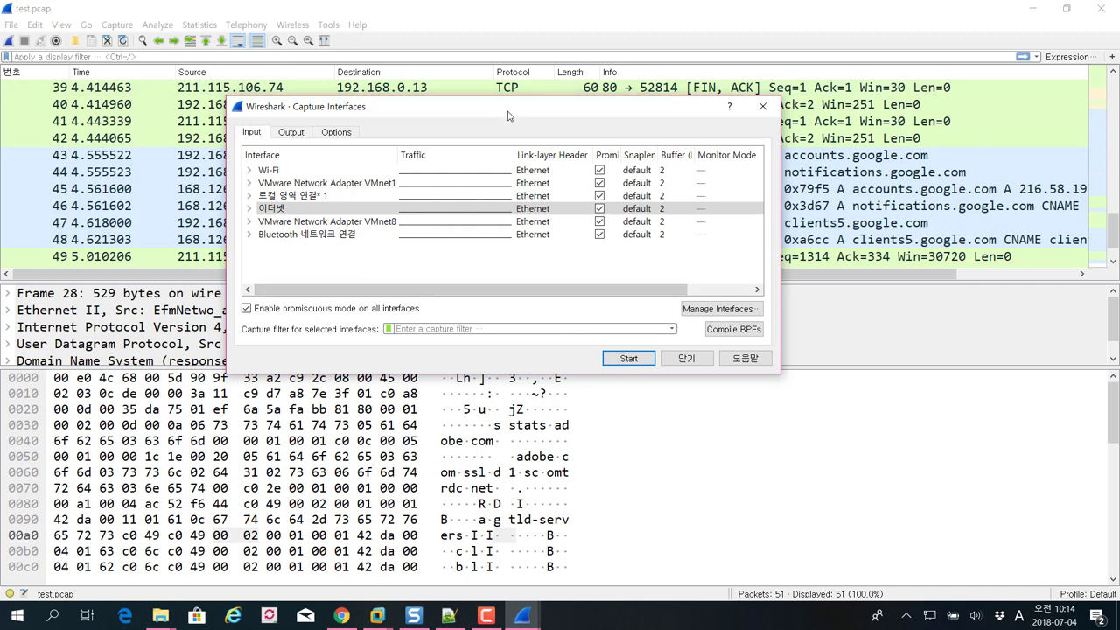
drag(515, 114, 496, 111)
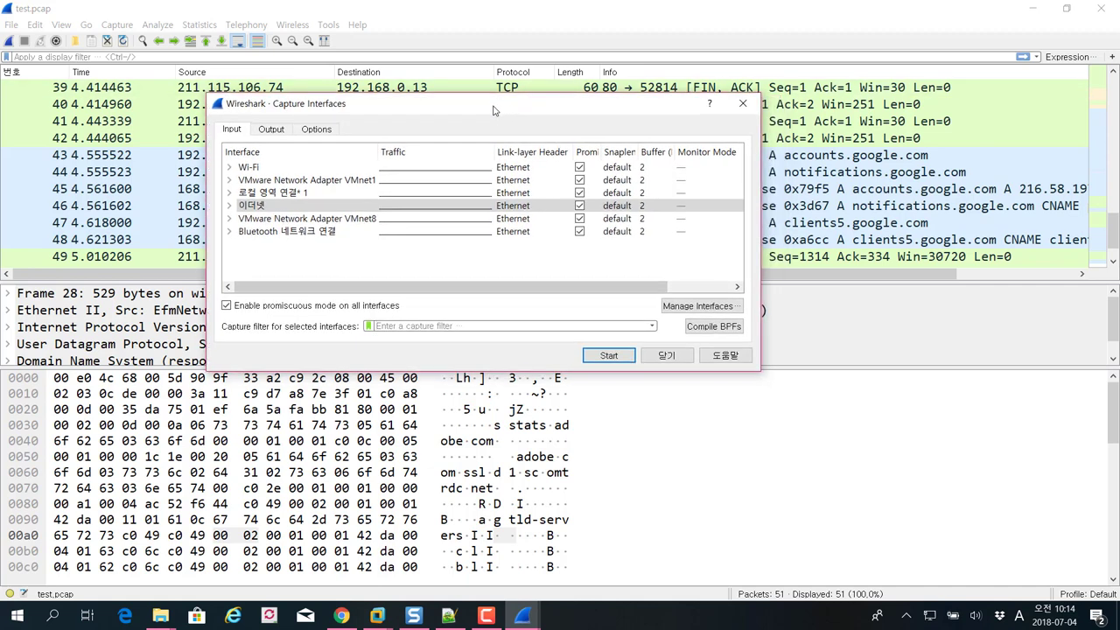
click(359, 211)
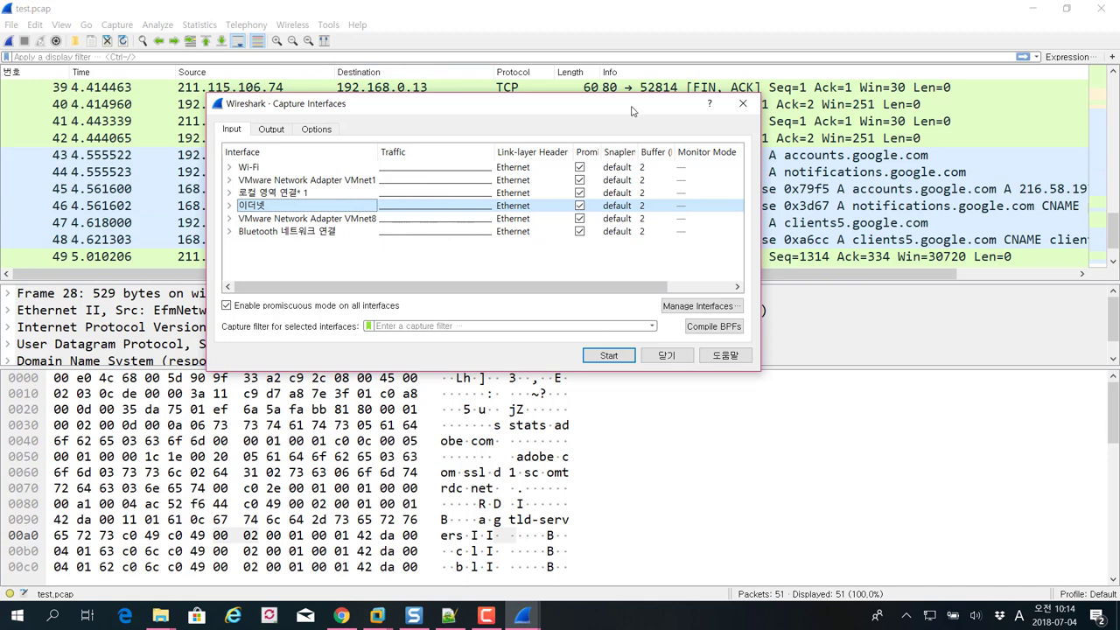
click(743, 103)
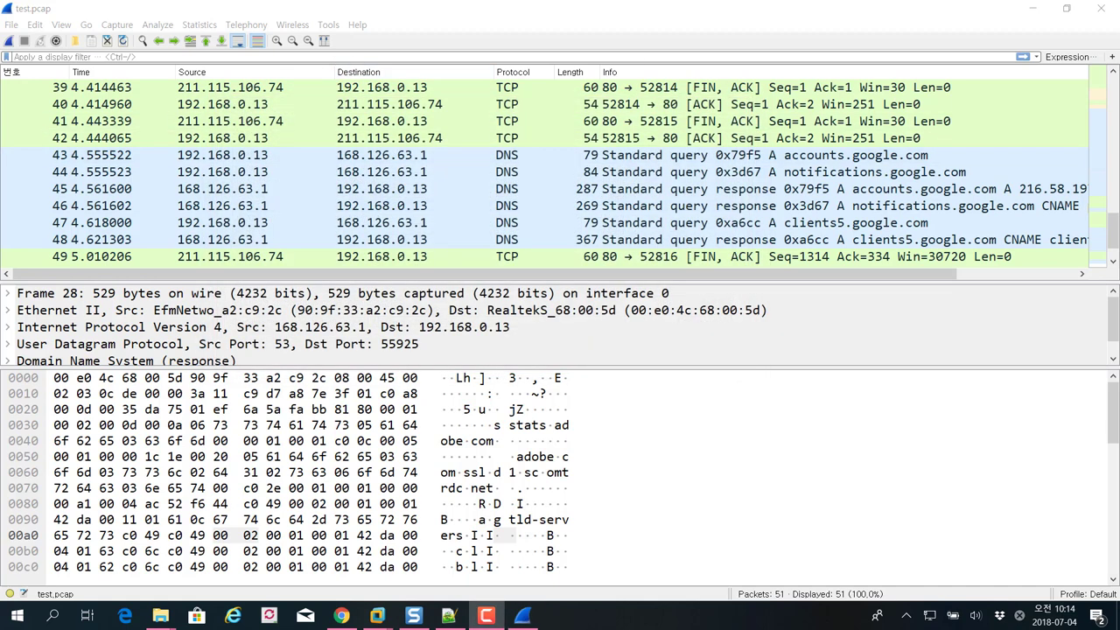